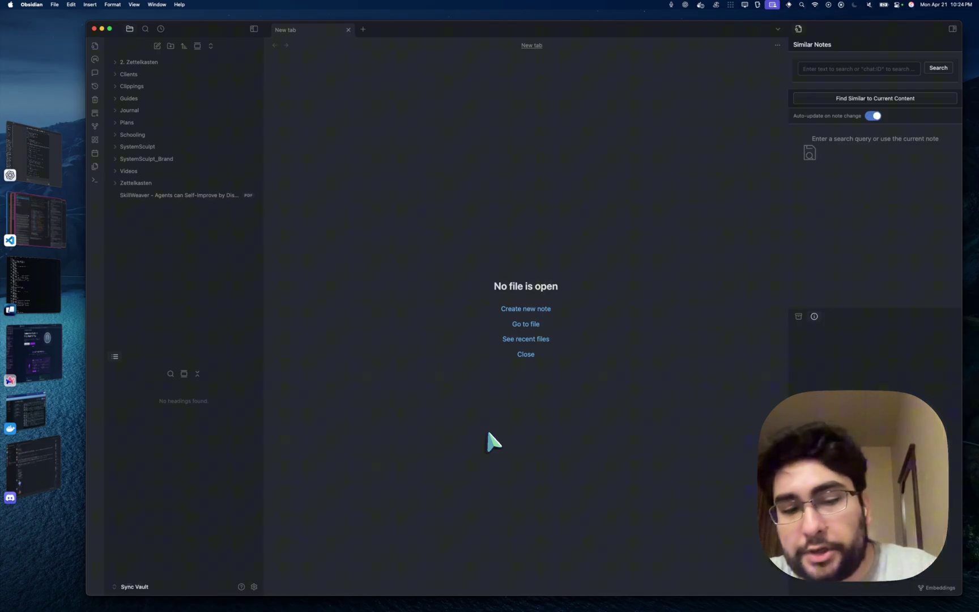
Open SystemSearch, glance at the SystemSculpt AI settings, then reopen SystemSearch with an empty query
key("super+shift+f")
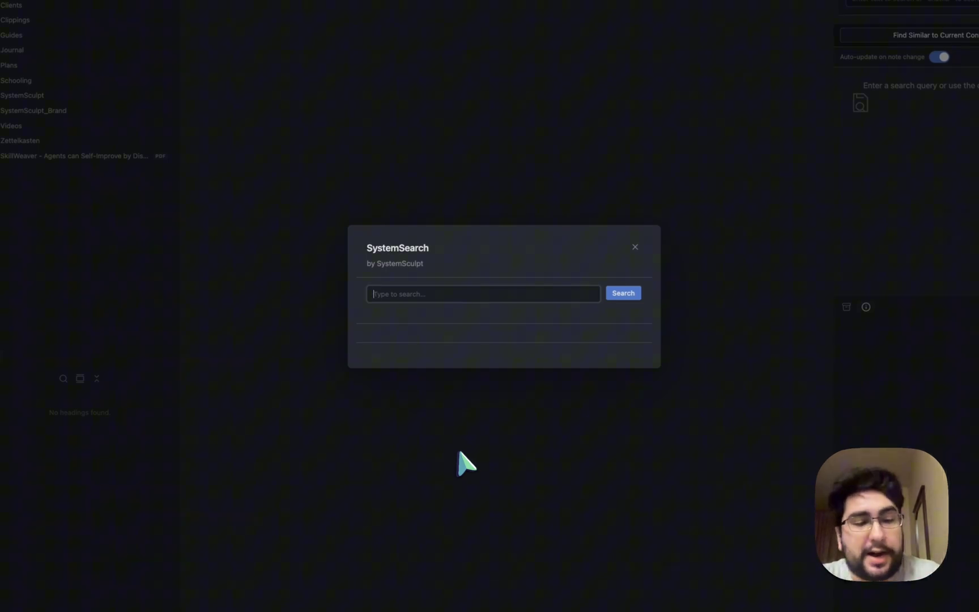
key("Escape")
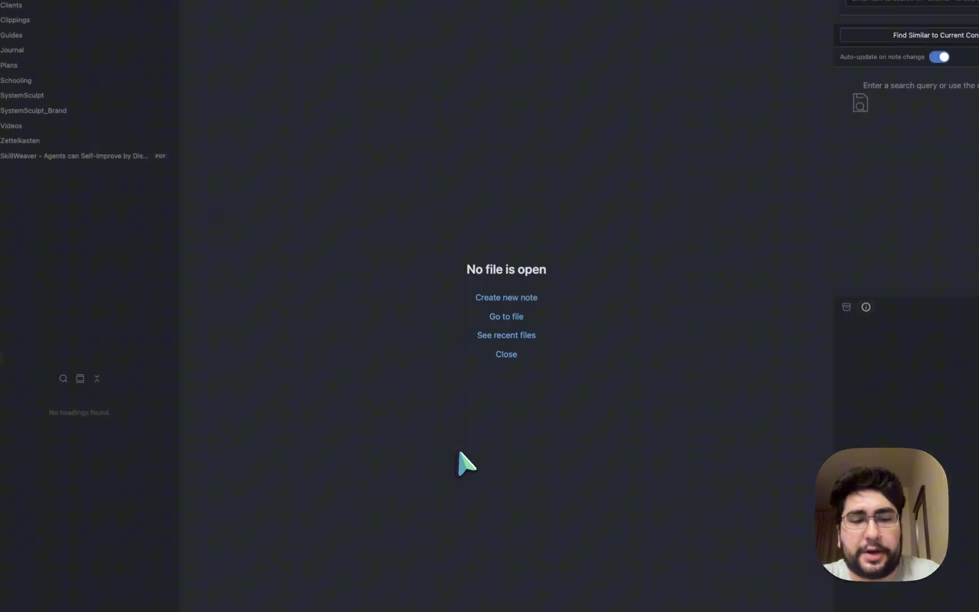
key("super+shift+s")
key("Escape")
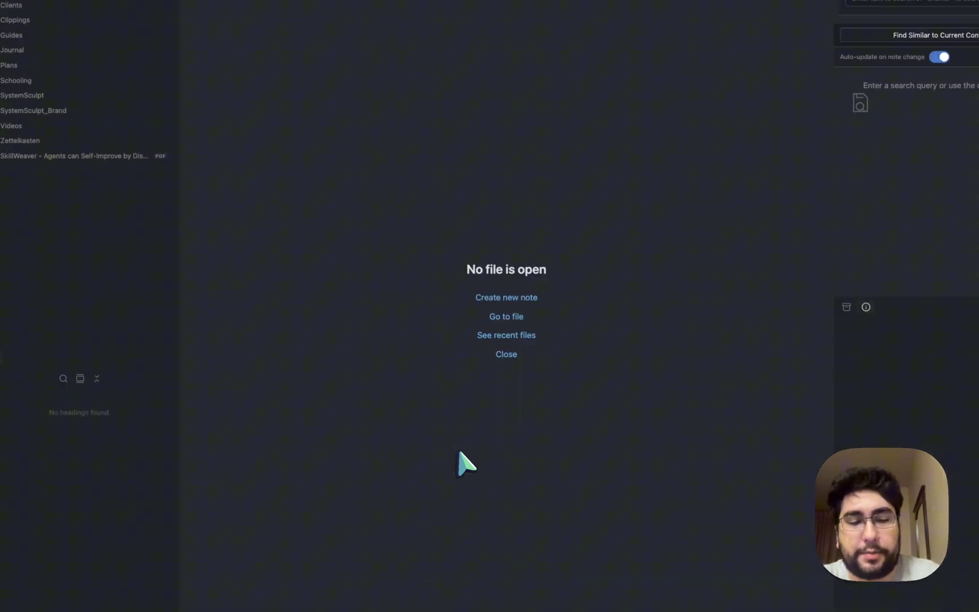
key("super+shift+f")
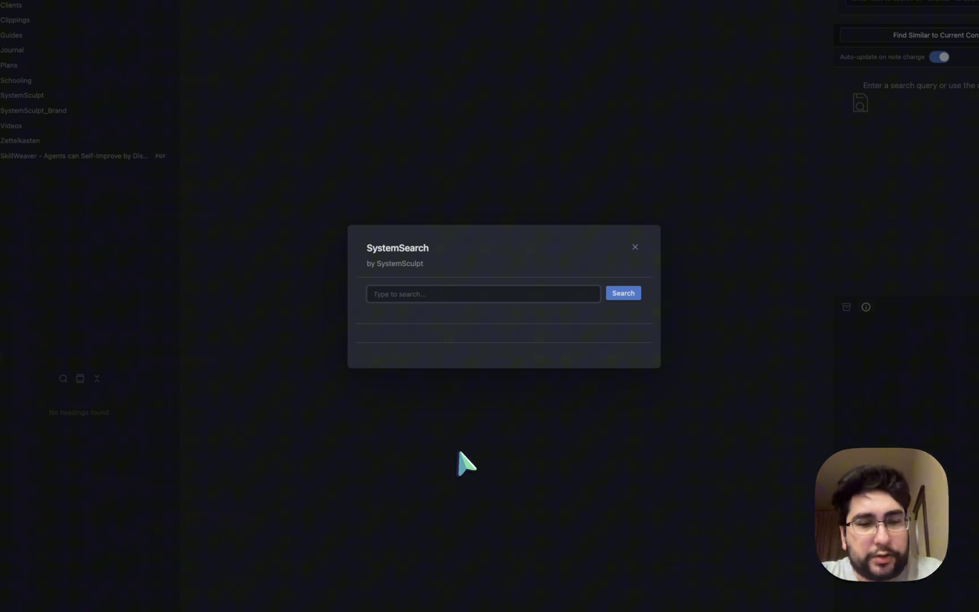
Search the vault for 'orange juice', review its 8 results, then clear the query
type("d")
key("BackSpace")
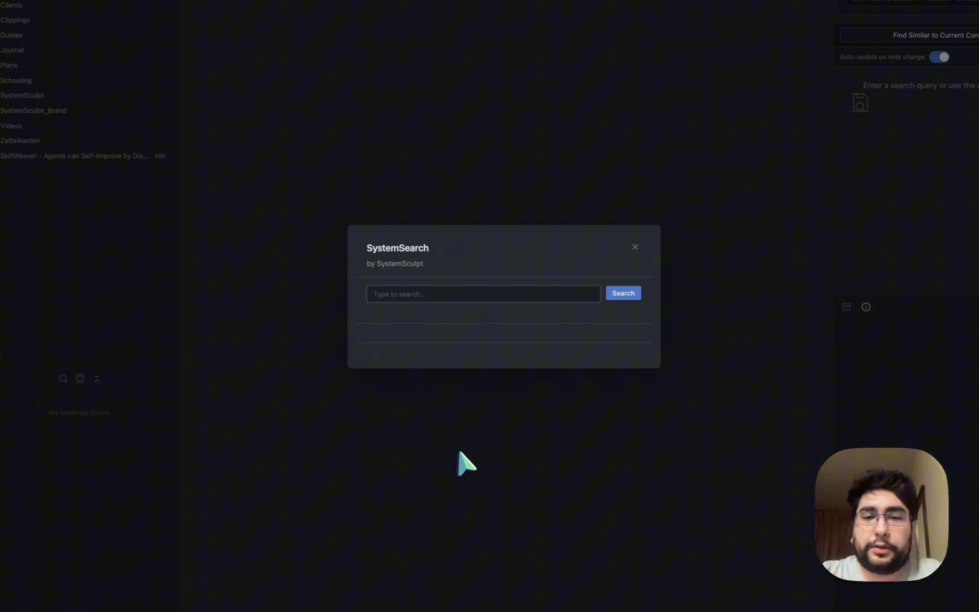
type("orange j")
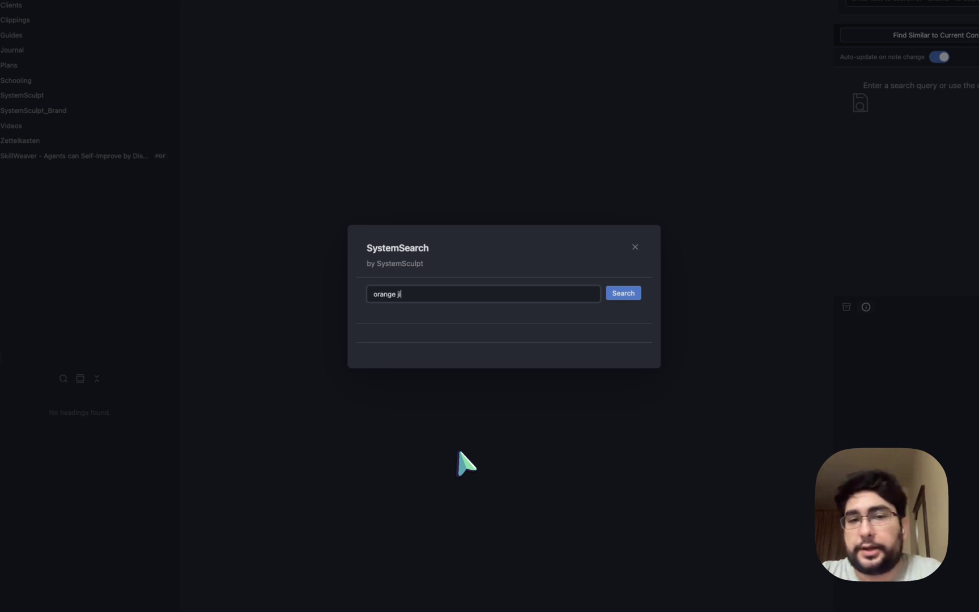
key("BackSpace")
type("uice")
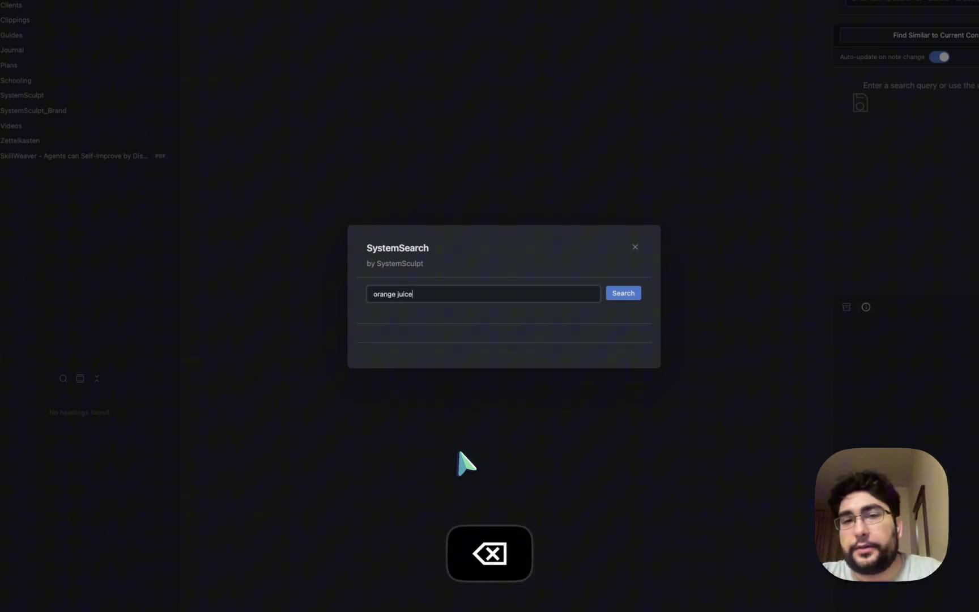
key("Return")
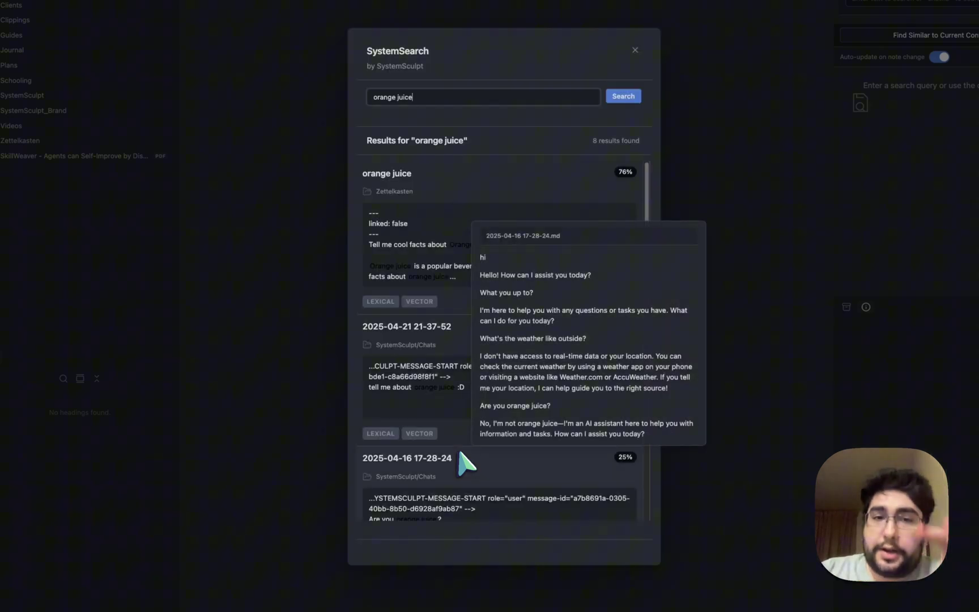
mouse_move(564, 257)
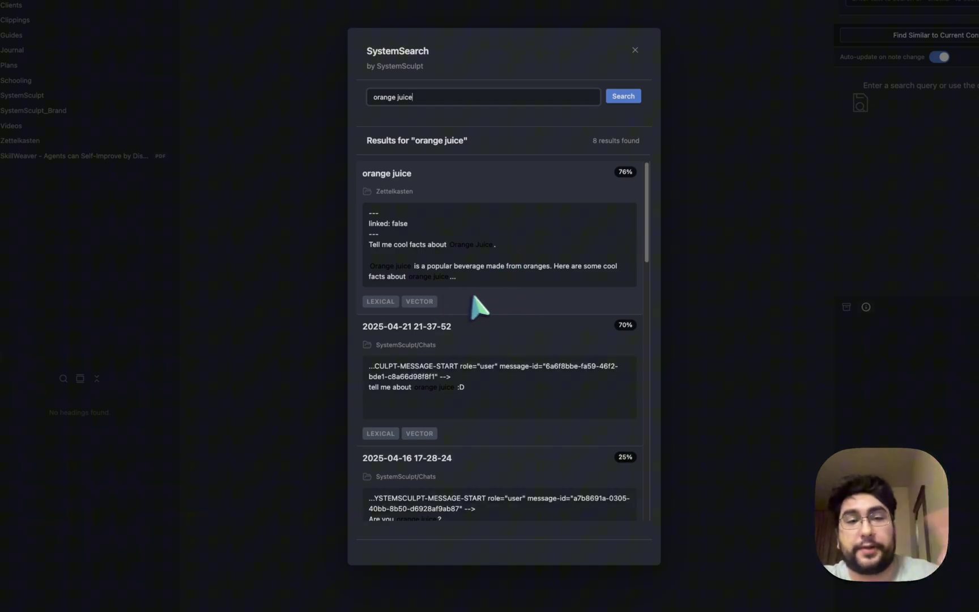
key("BackSpace")
key("BackSpace")
key("BackSpace")
key("BackSpace")
key("BackSpace")
key("BackSpace")
key("BackSpace")
key("BackSpace")
key("BackSpace")
key("BackSpace")
key("BackSpace")
key("BackSpace")
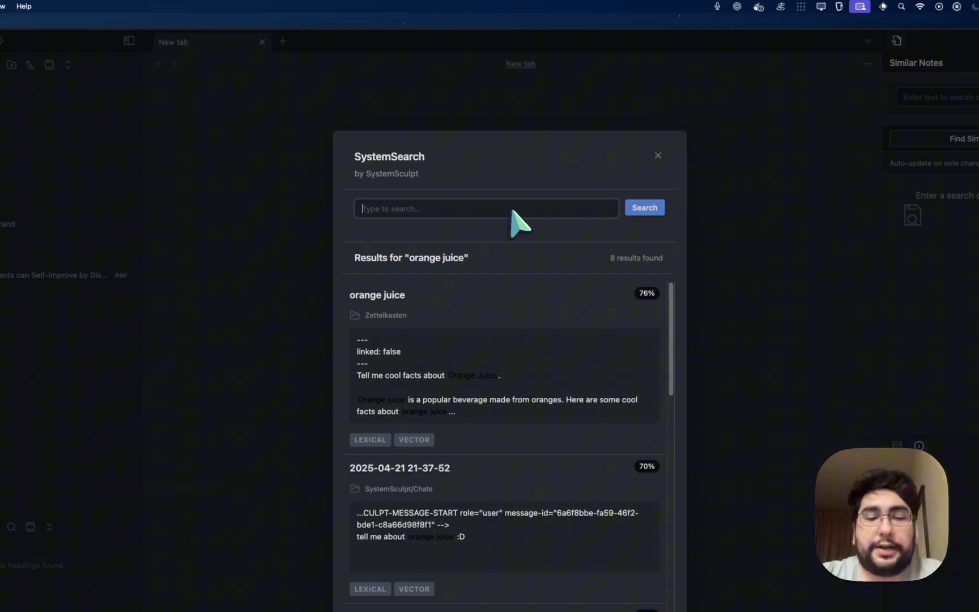
Search for 'what was the diet plan i was working on to go beast mode like goggins'
type("what w")
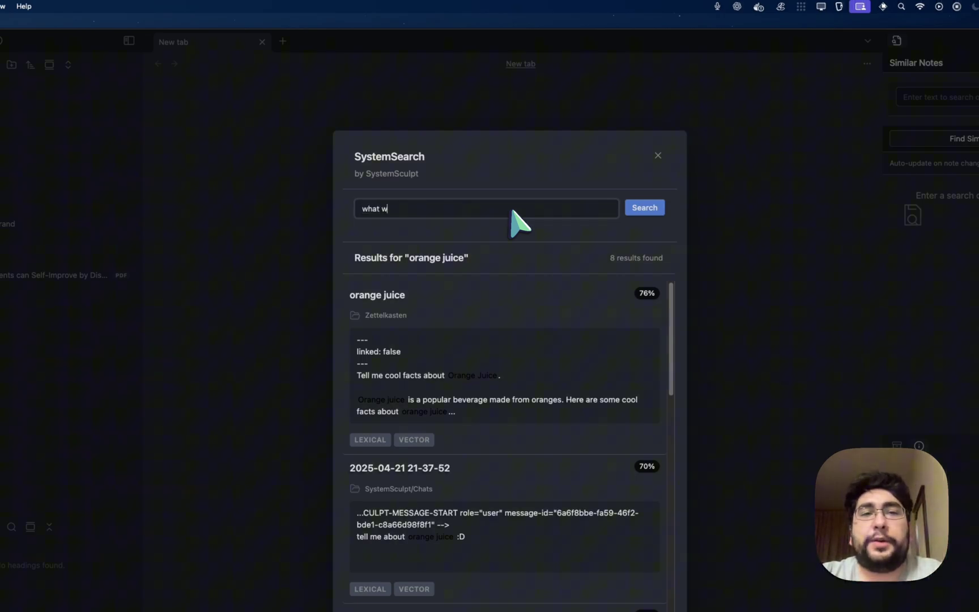
type("as the diet plan i was ")
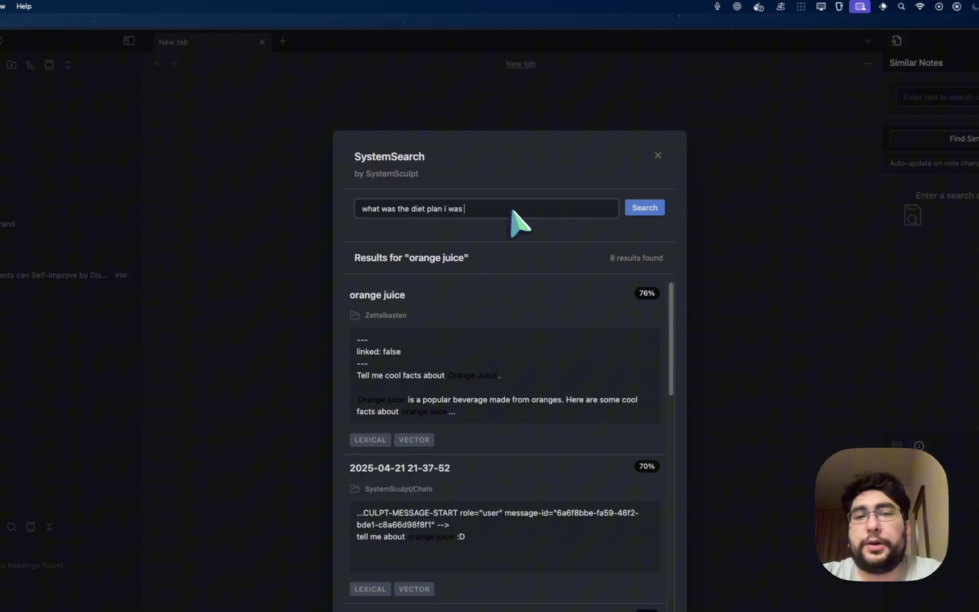
type("working on to go b")
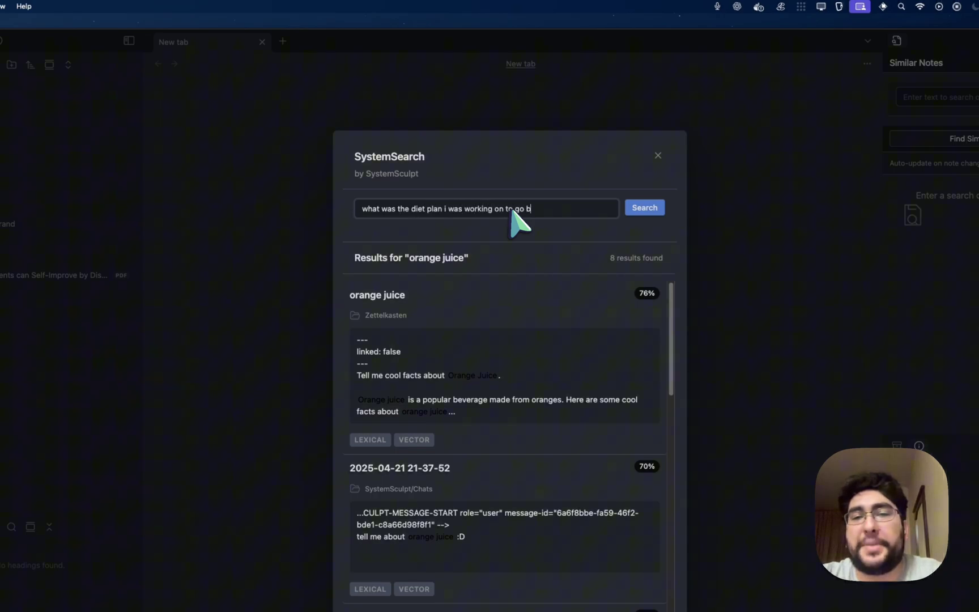
type("east")
key("BackSpace")
type("mode li")
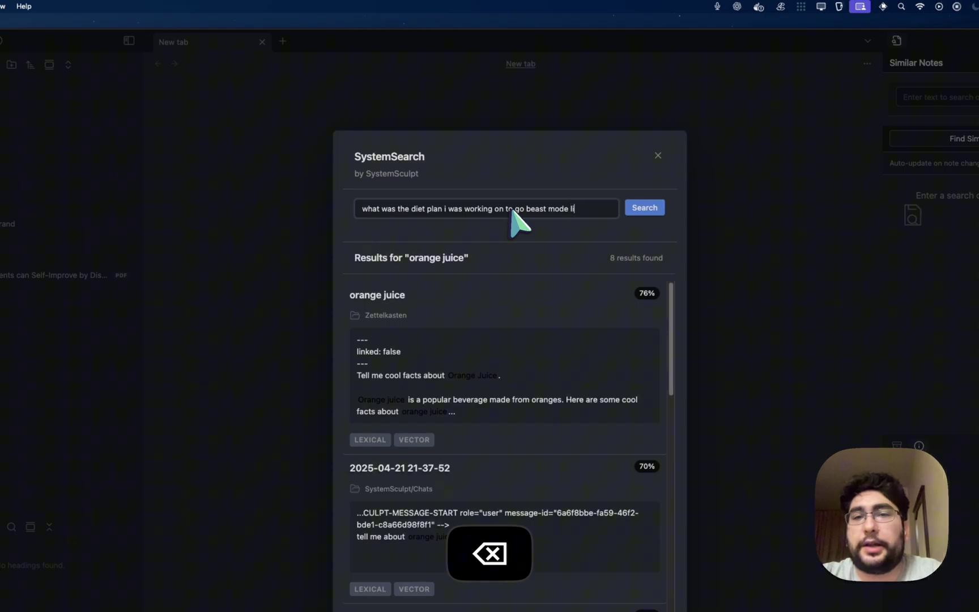
type("ke goggins")
key("Return")
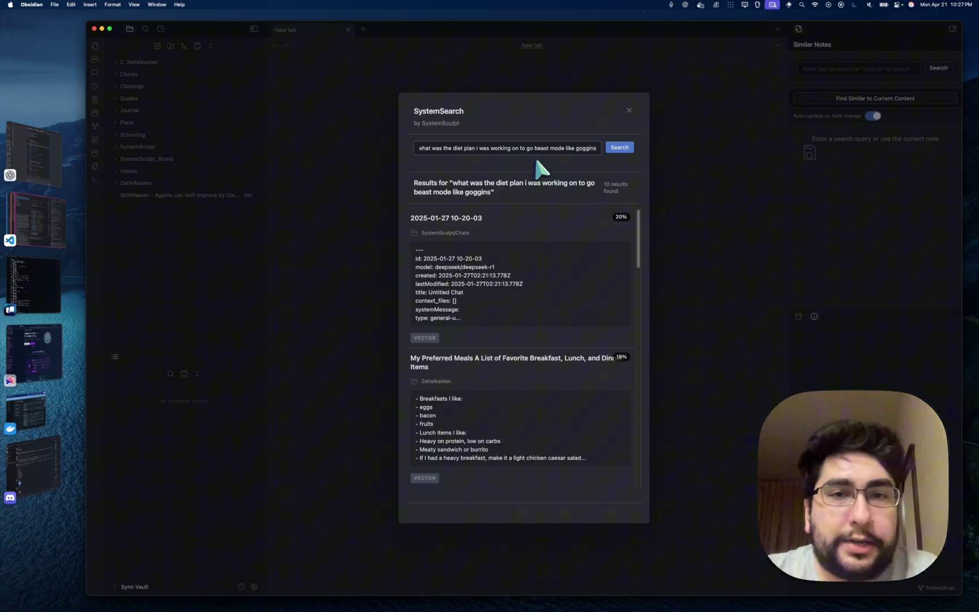
Select the whole diet-plan query and inspect the top 2025-01-27 chat result
key("super+Left")
key("super+shift+Right")
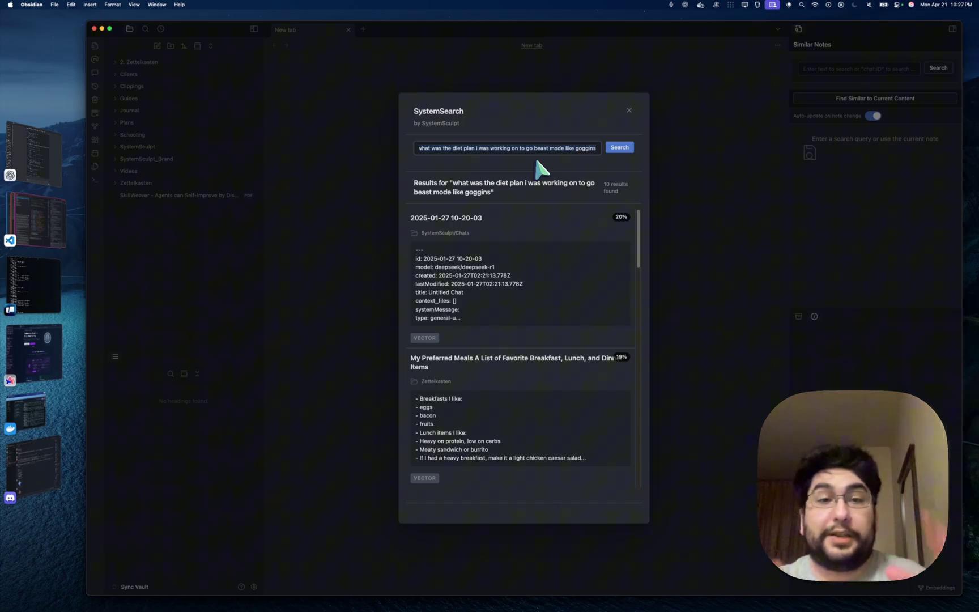
mouse_move(463, 345)
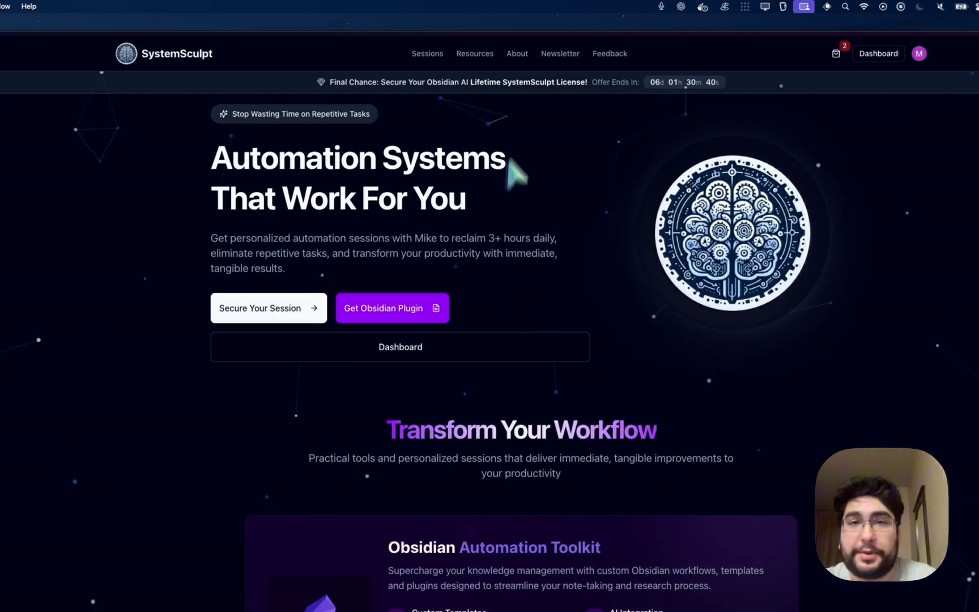
Open the website's Resources page showing the free plugin, $249 Lifetime and $10 Pro licenses
left_click(294, 63)
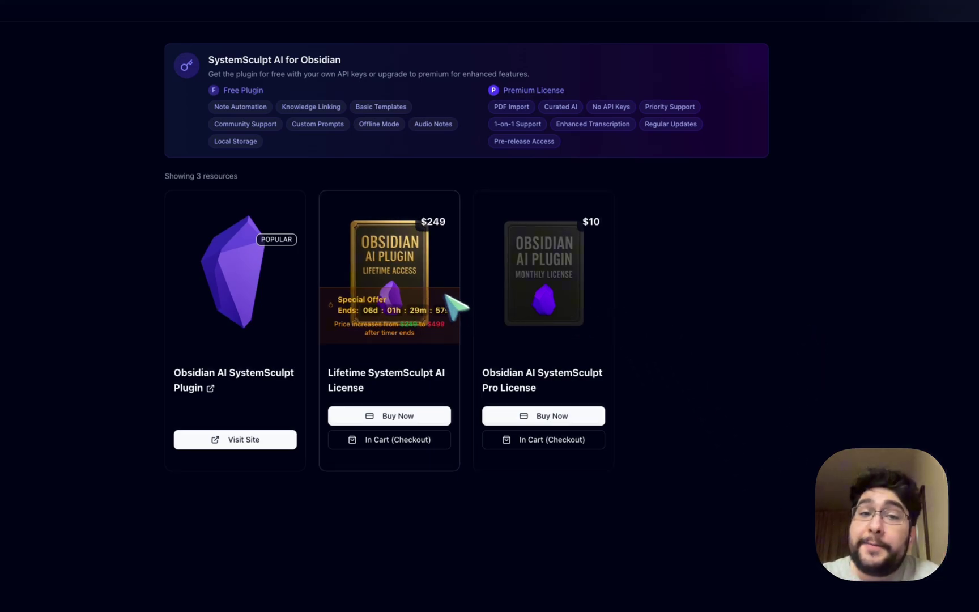
Open the Lifetime SystemSculpt AI License page ($249, down from $499) and scroll through it
left_click(419, 280)
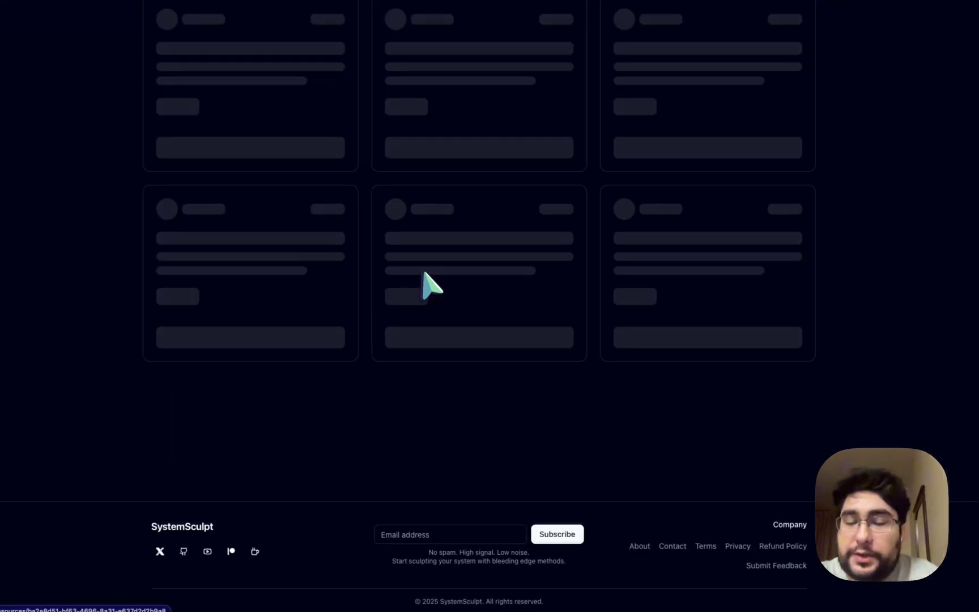
scroll(819, 197, "down", 5)
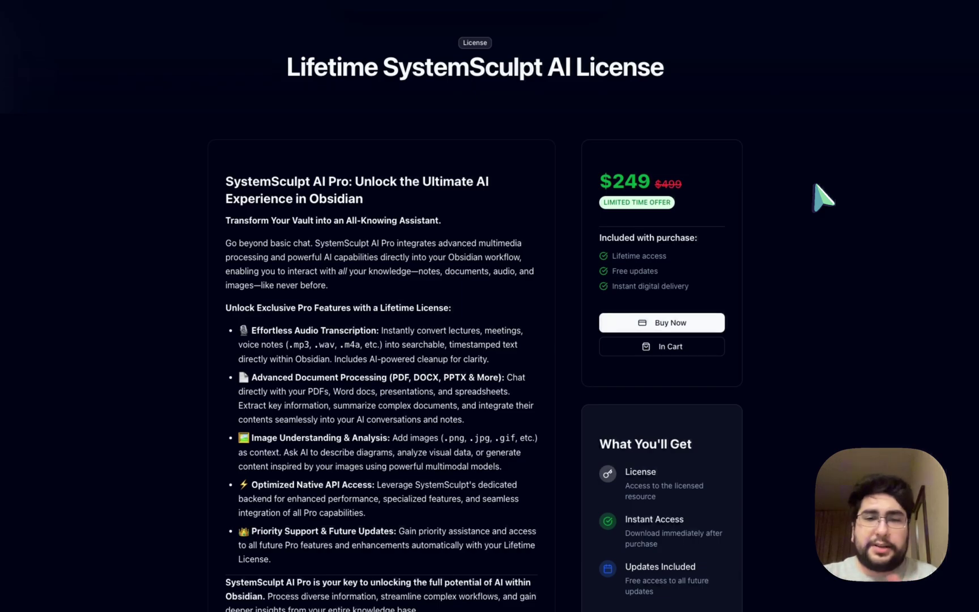
scroll(769, 96, "up", 5)
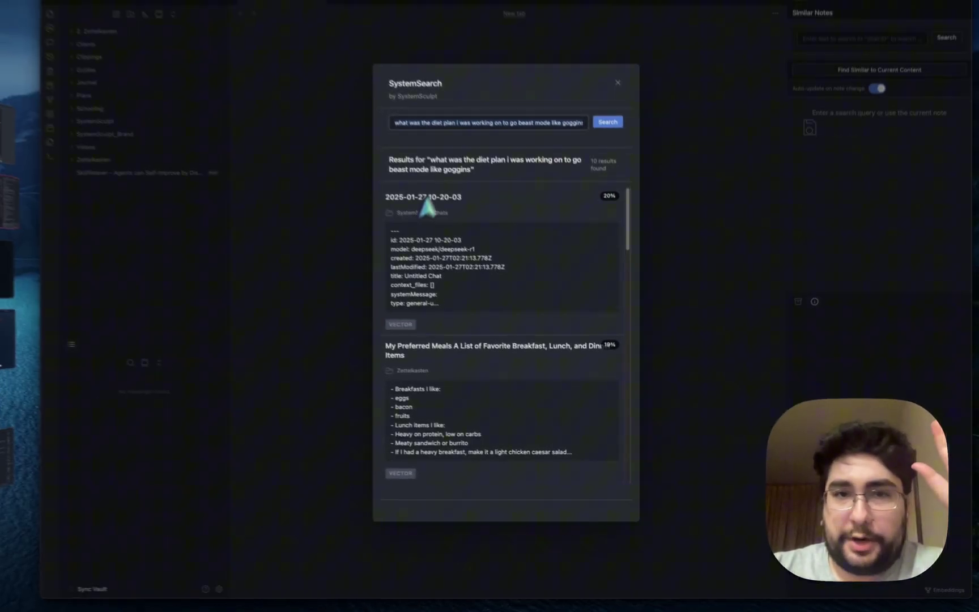
left_click(568, 148)
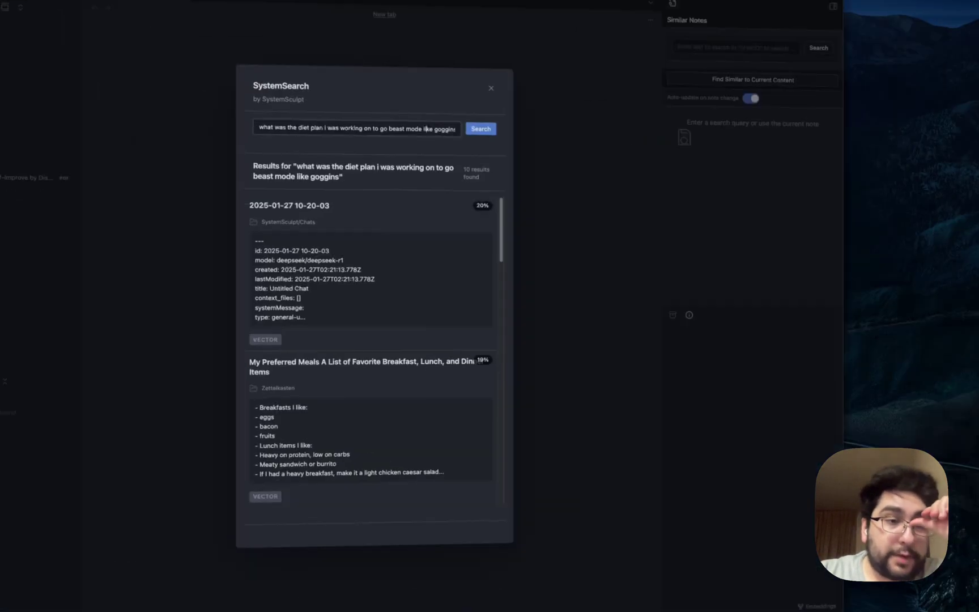
Scroll through the 10 diet-plan results to locate My Preferred Meals at 19%
mouse_move(331, 323)
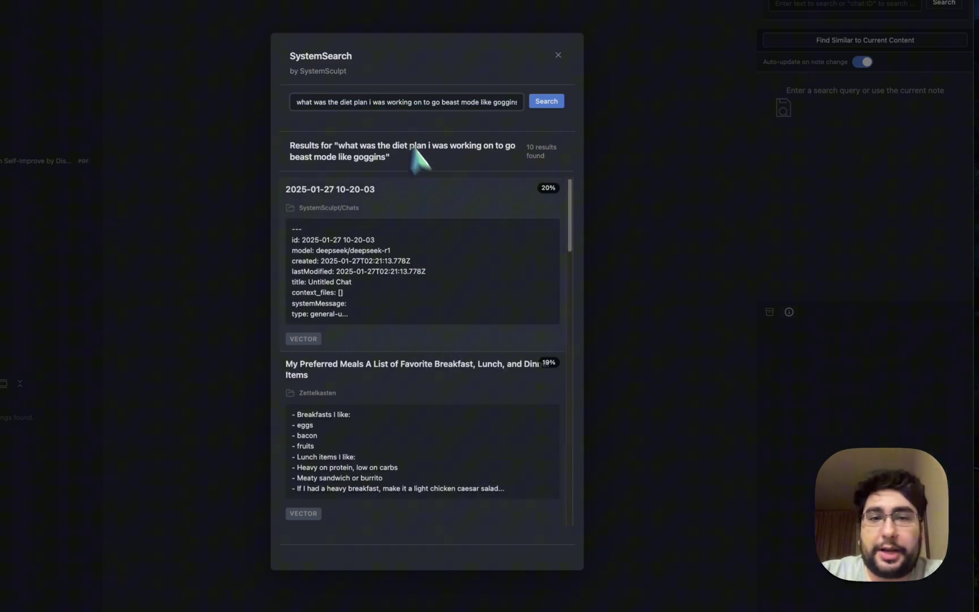
mouse_move(465, 264)
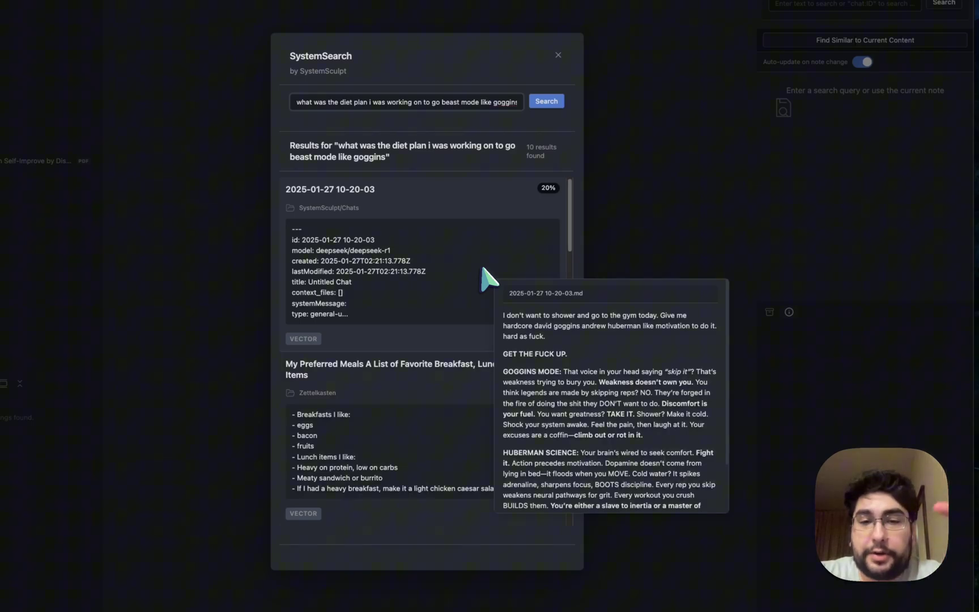
scroll(486, 278, "down", 1)
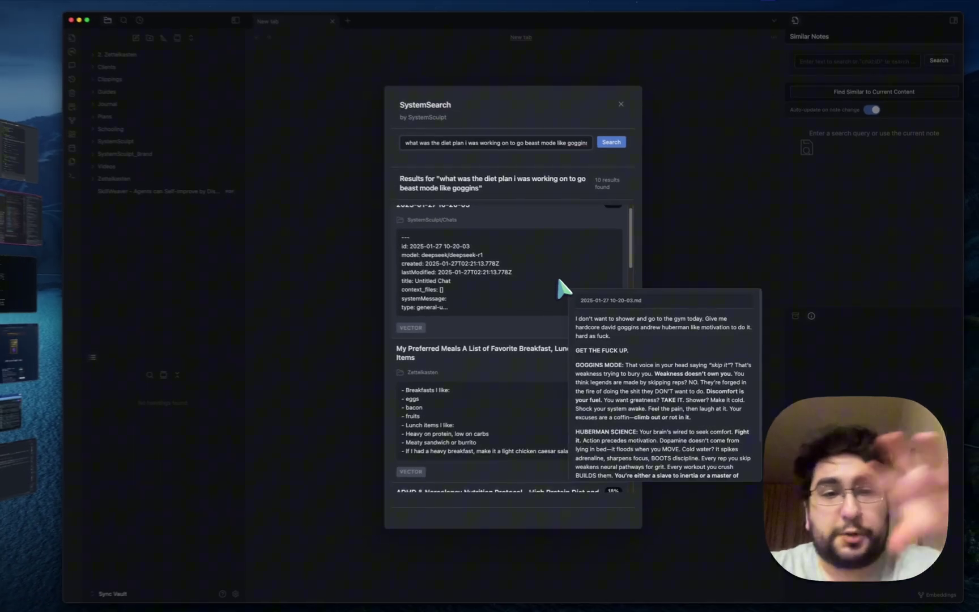
scroll(567, 278, "down", 3)
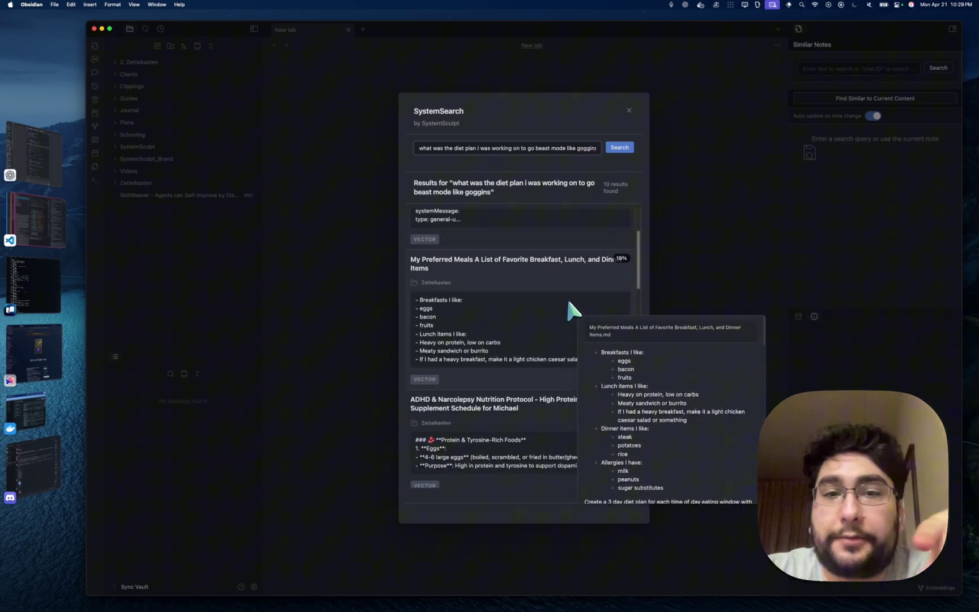
Open My Preferred Meals and preview its similar notes, topped by a Cebuano ingredients note at 64.3%
left_click(566, 275)
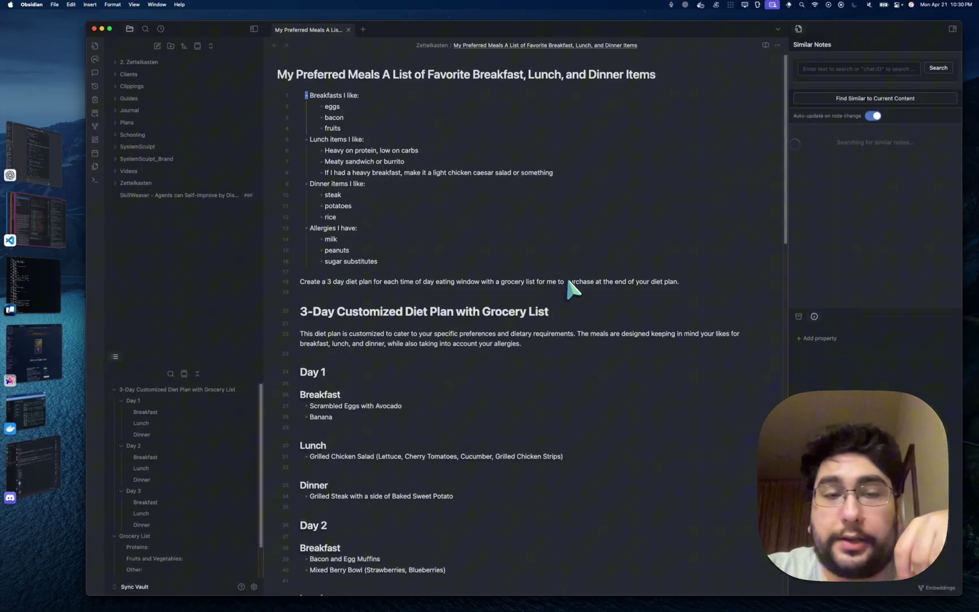
scroll(578, 293, "down", 5)
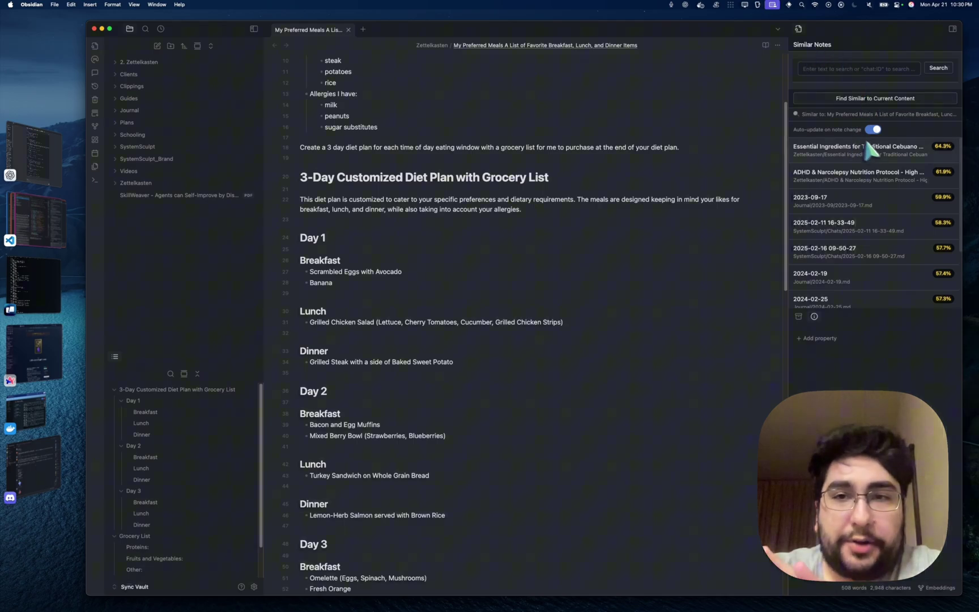
mouse_move(884, 180)
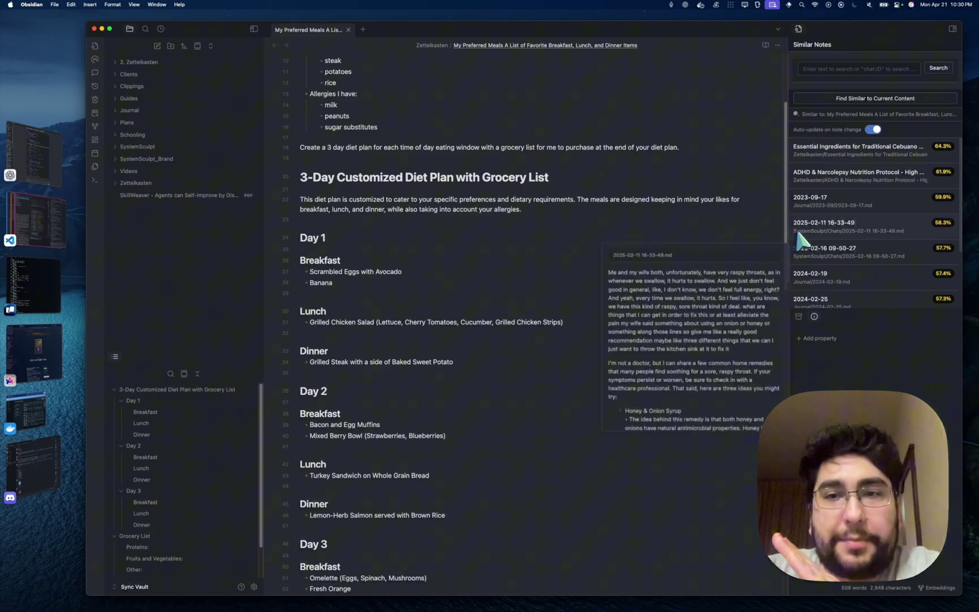
mouse_move(810, 227)
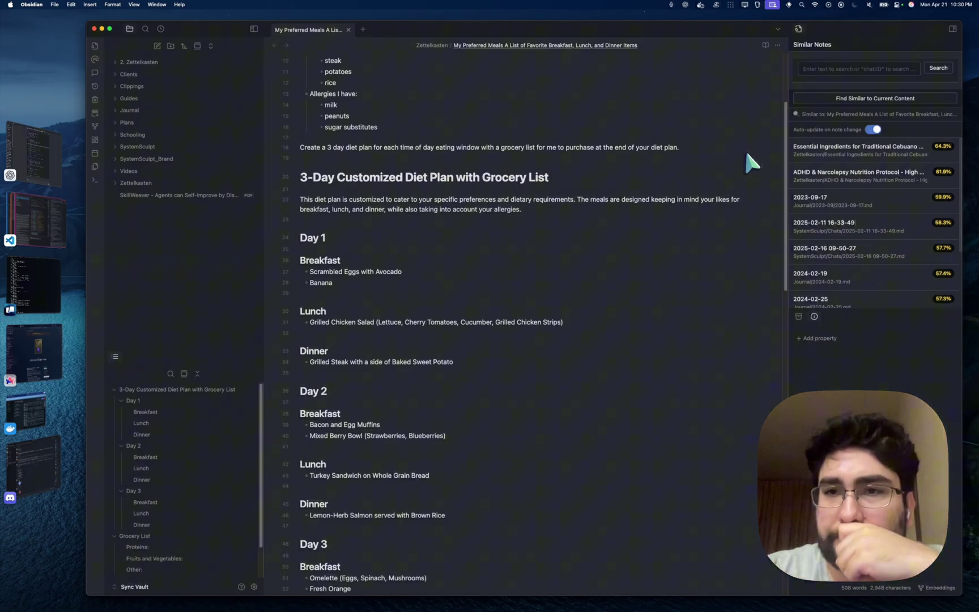
Open the ADHD & Narcolepsy Nutrition Protocol note from the Similar Notes sidebar
mouse_move(826, 174)
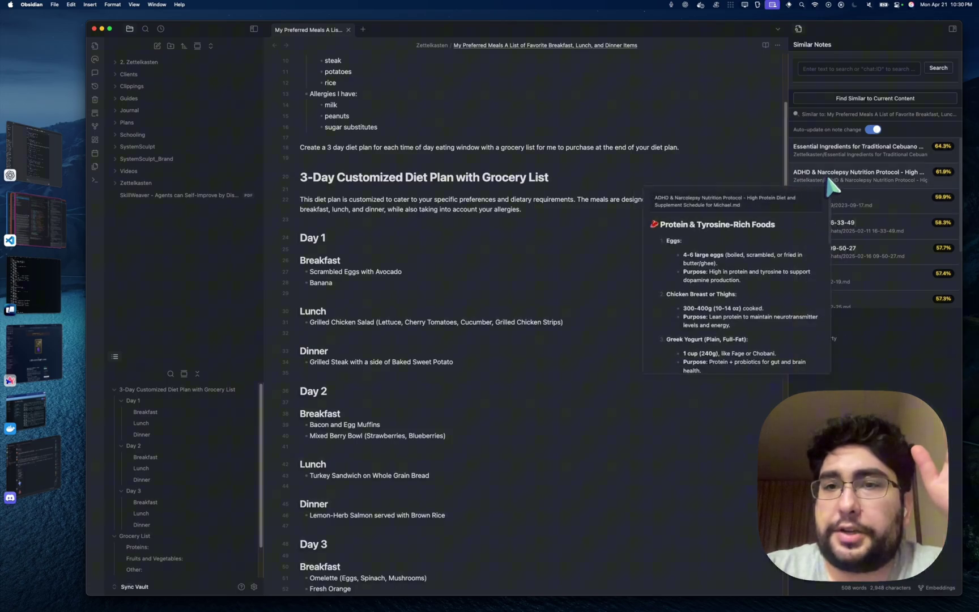
left_click(814, 207)
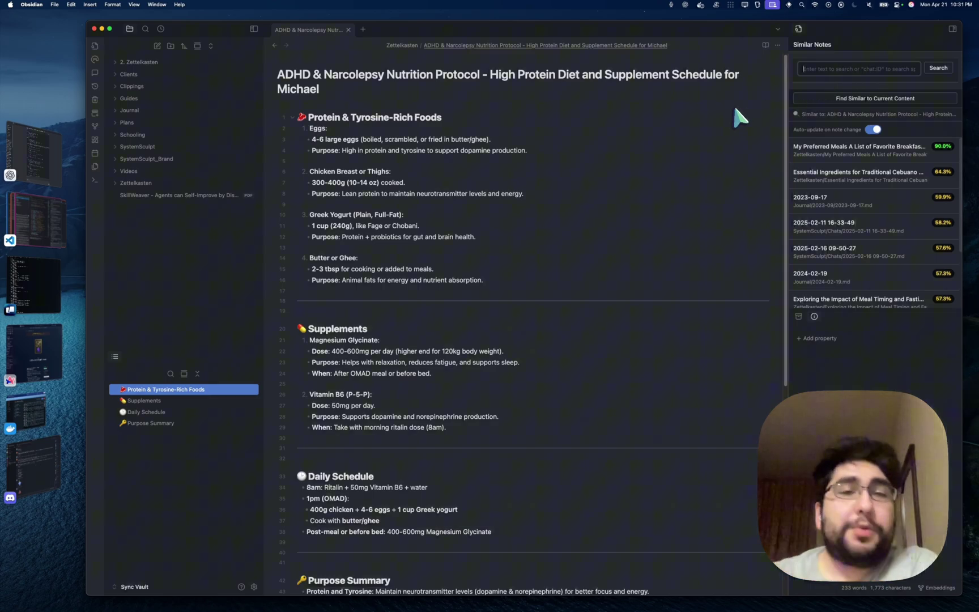
Dismiss SystemSearch and start a new empty SystemSculpt chat with Cmd+Shift+N
key("super+shift+f")
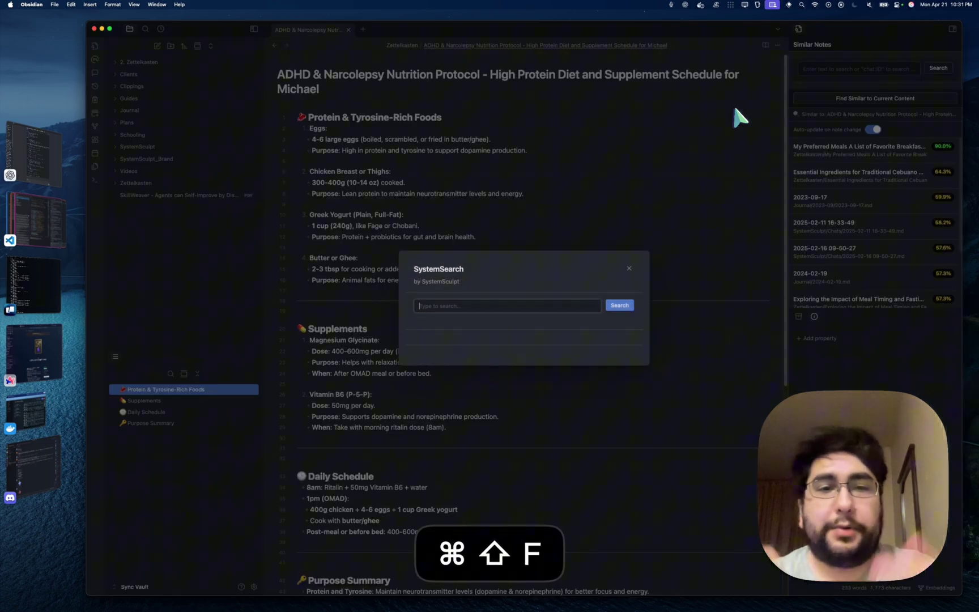
key("Escape")
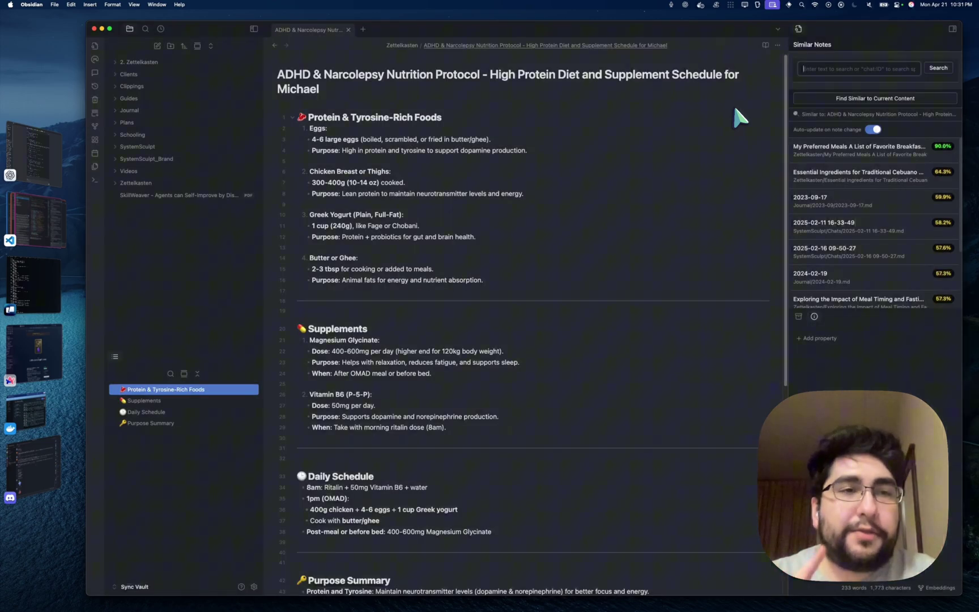
key("super+shift+n")
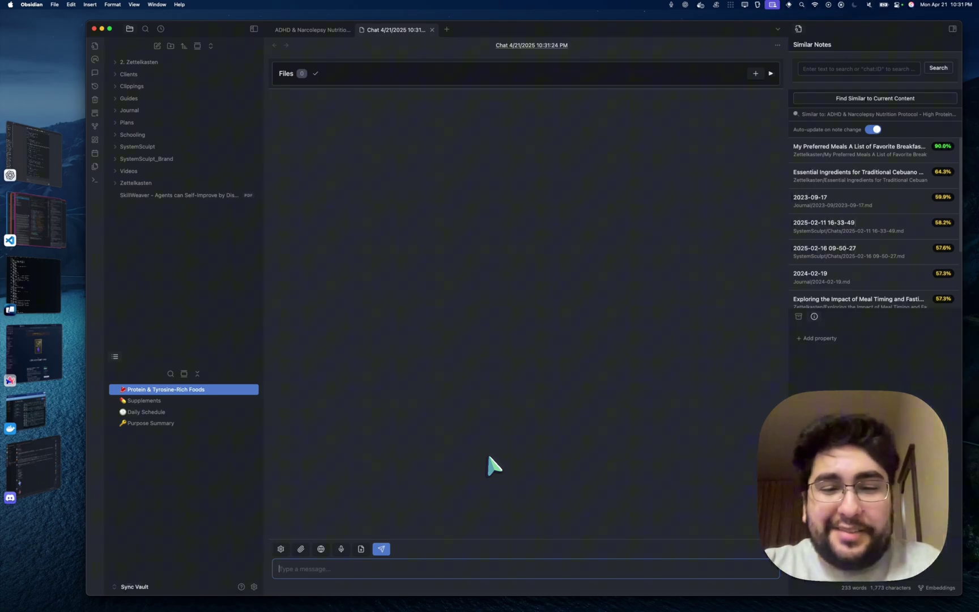
Ask the AI 'what do you know about orange juice?' and briefly expand the context files list
type("what do you know ab")
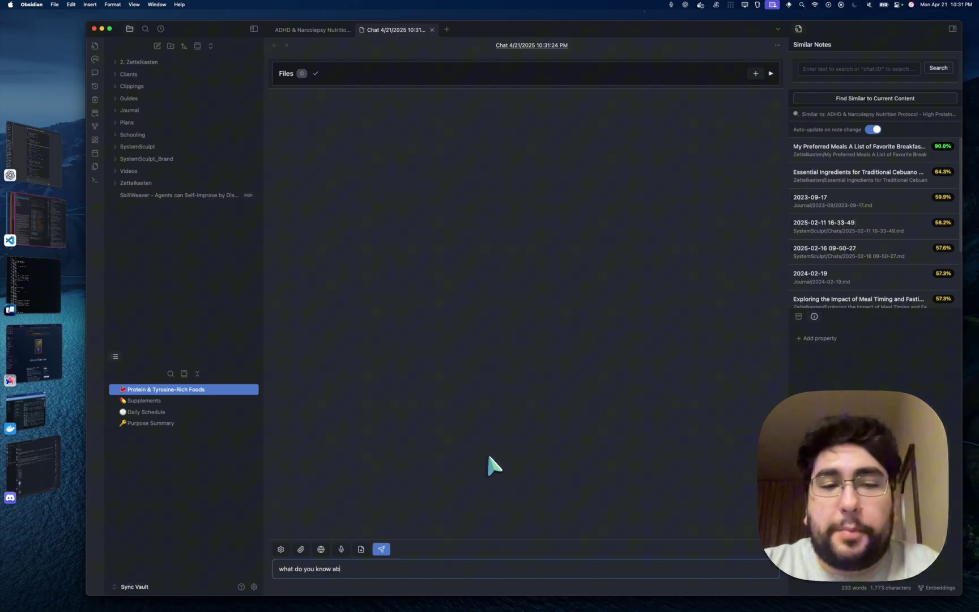
type("out orange juice?")
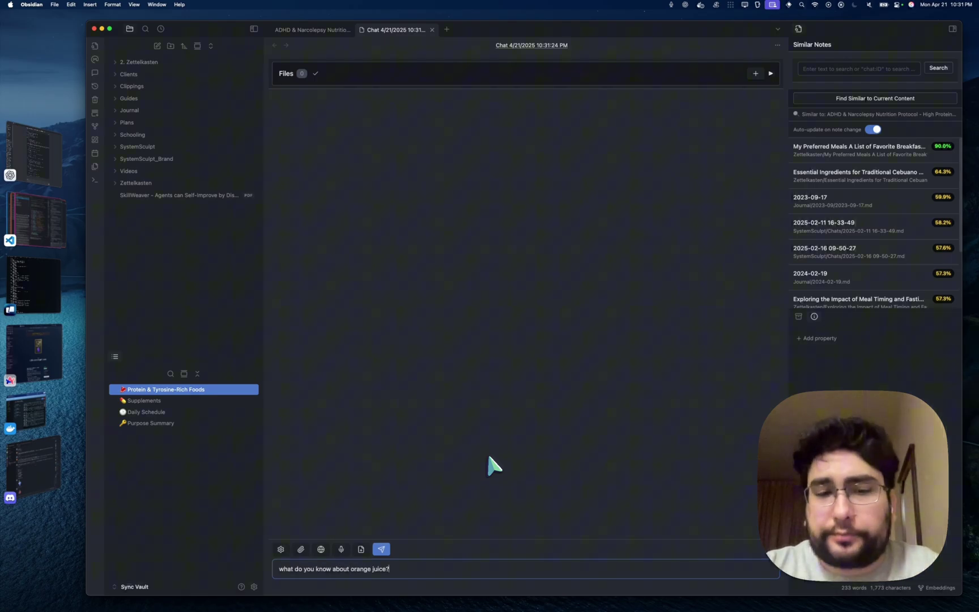
key("Return")
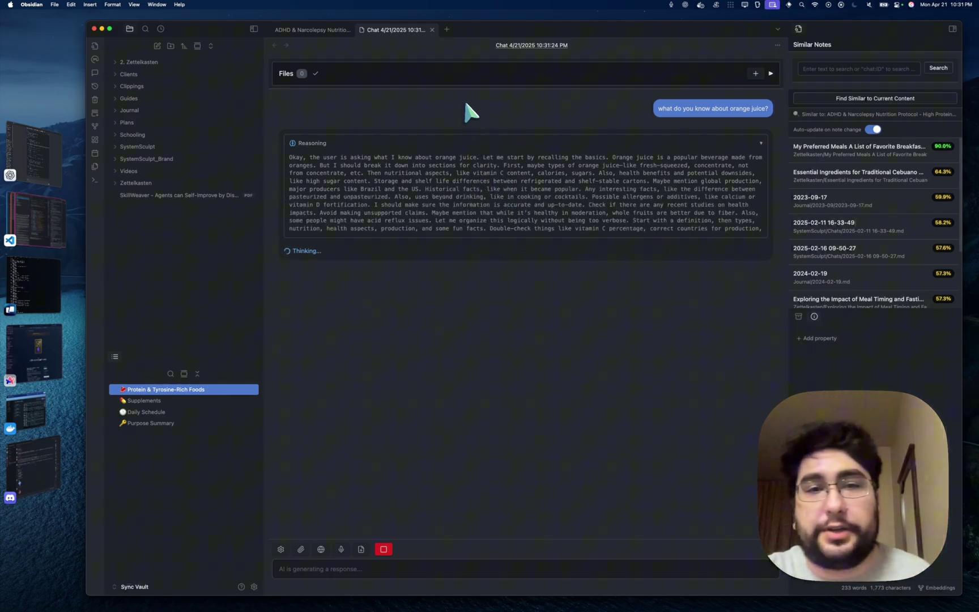
left_click(508, 77)
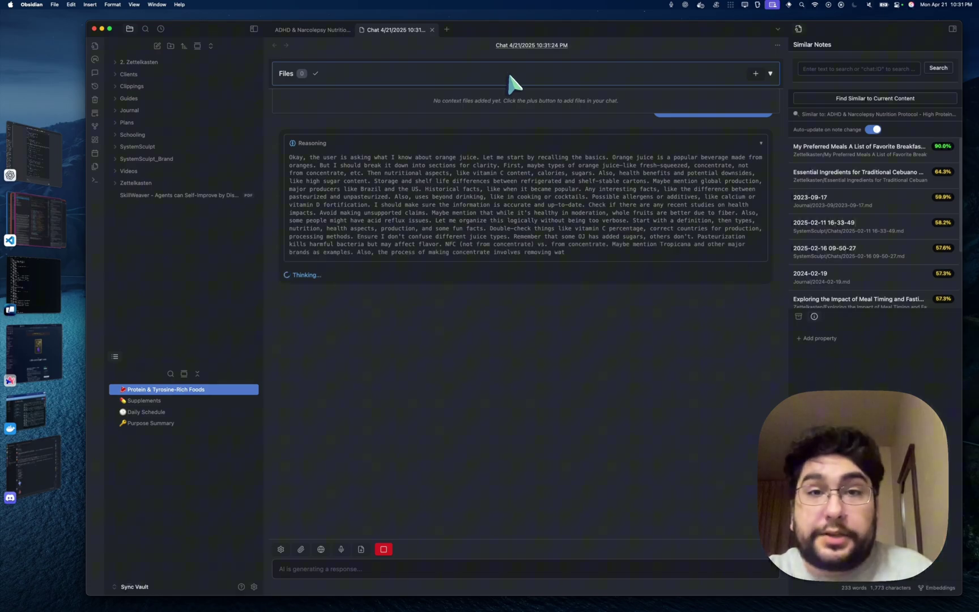
left_click(508, 76)
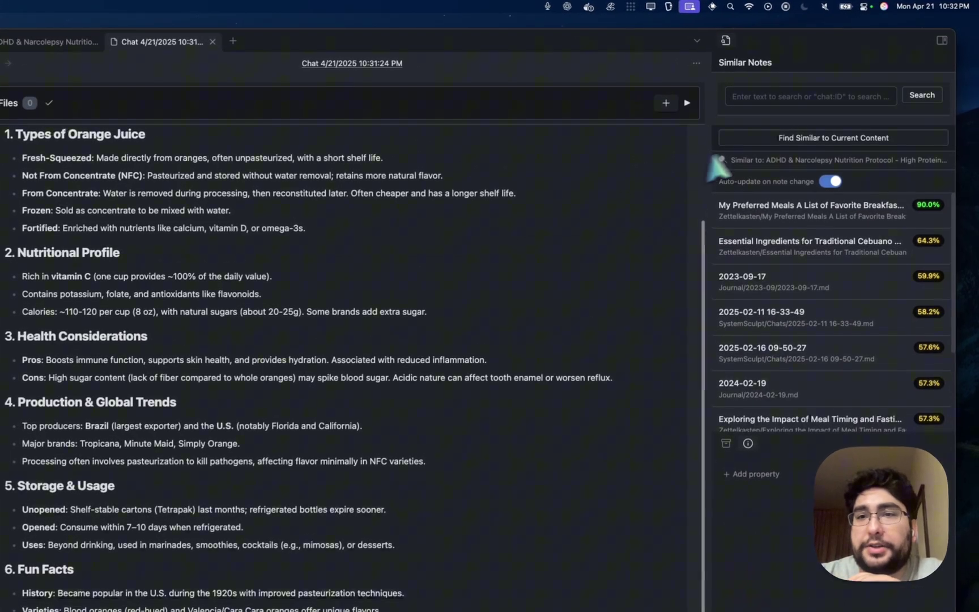
Find vault notes similar to the orange juice chat and scroll the chat back to the top
left_click(769, 138)
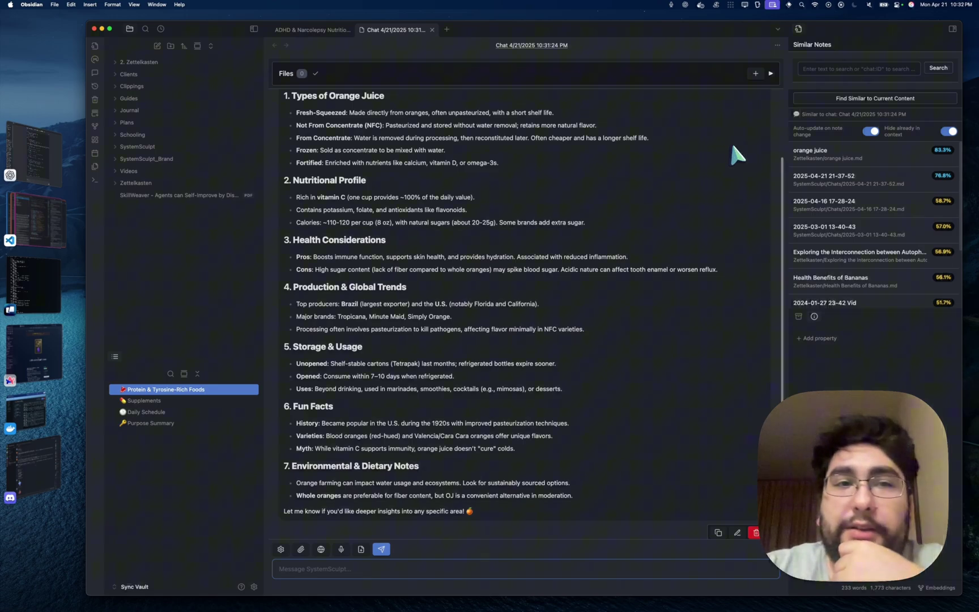
scroll(733, 149, "up", 3)
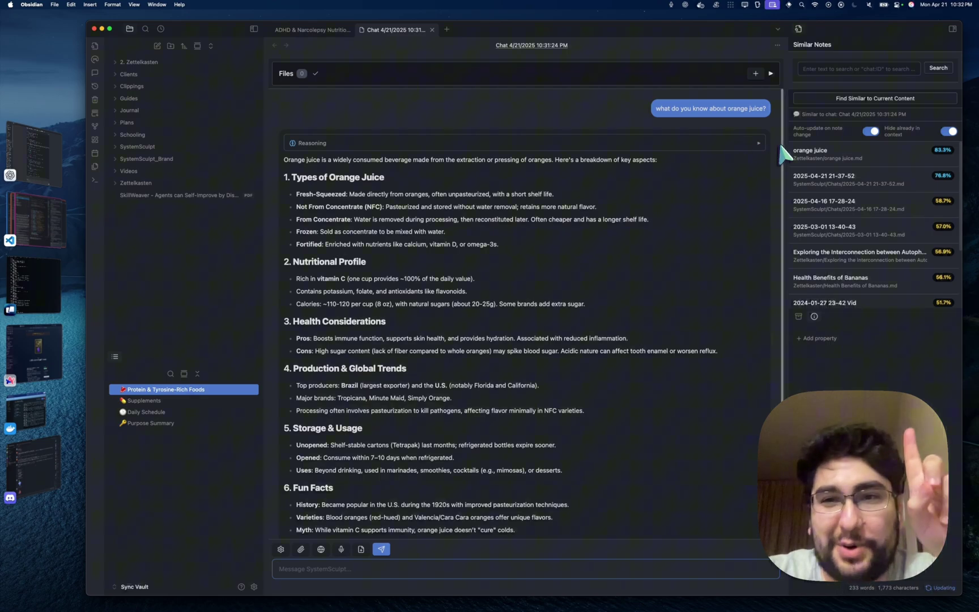
mouse_move(829, 154)
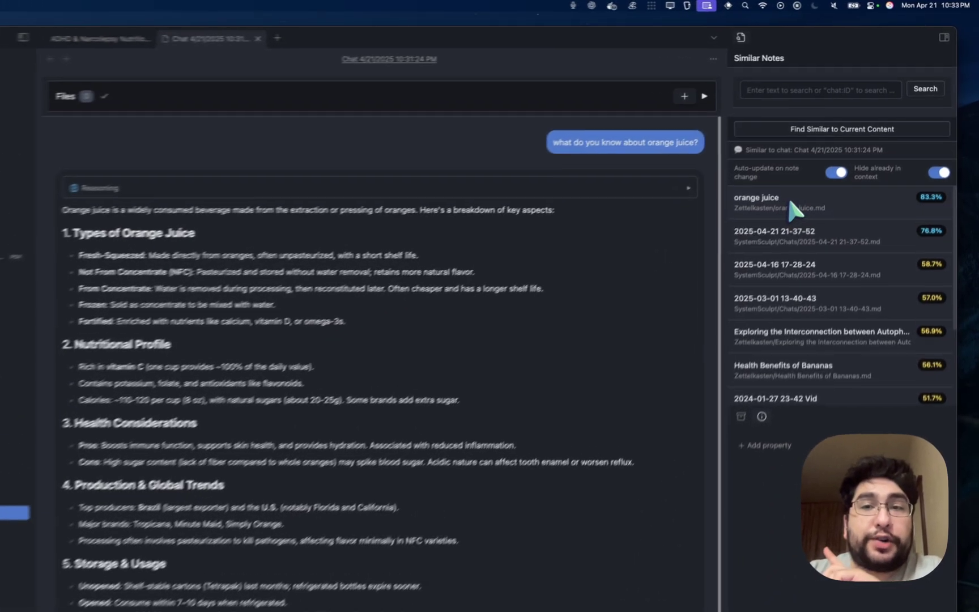
left_click_drag(836, 146, 791, 154)
left_click_drag(716, 216, 738, 219)
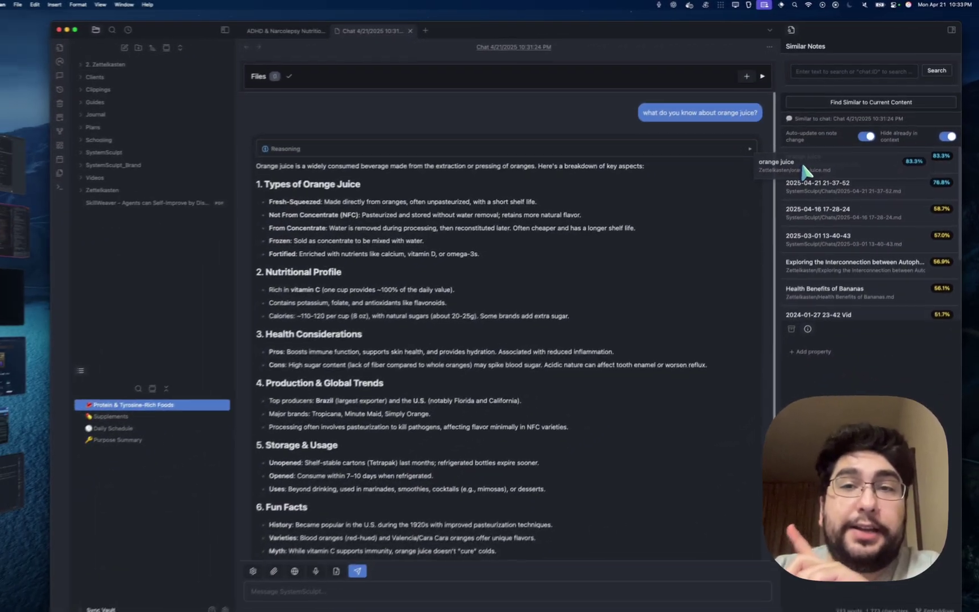
left_click_drag(801, 161, 606, 120)
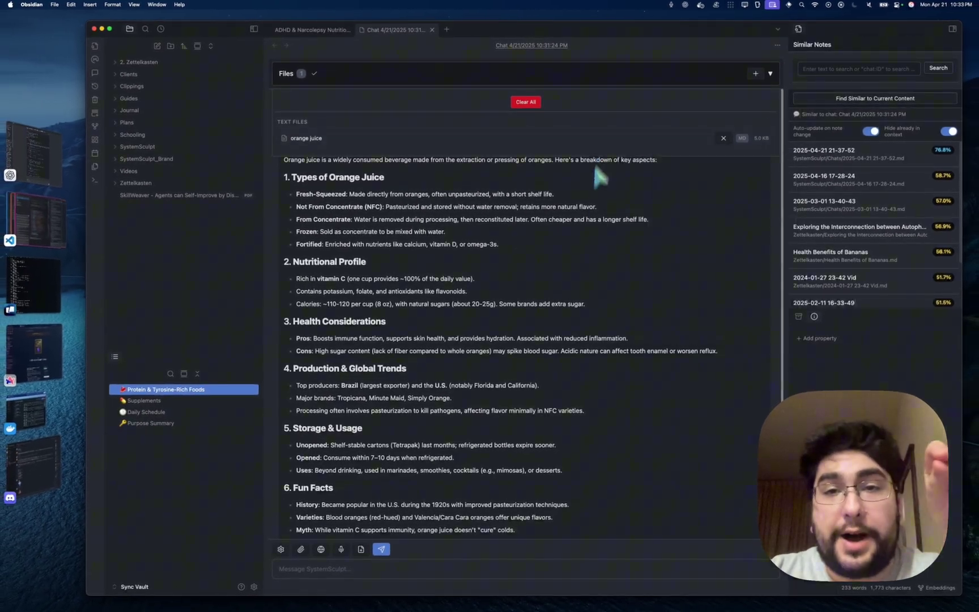
mouse_move(804, 180)
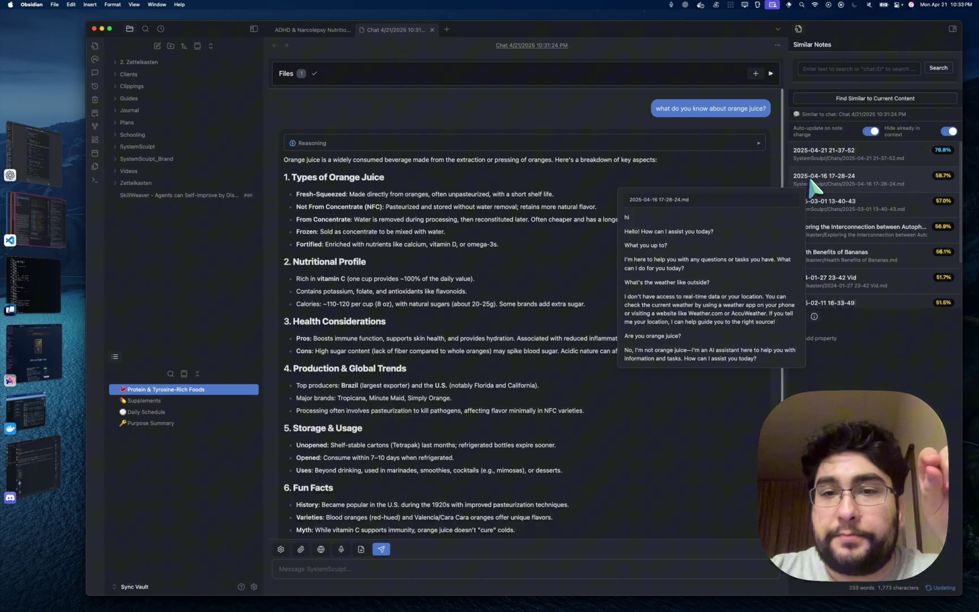
left_click_drag(811, 185, 674, 172)
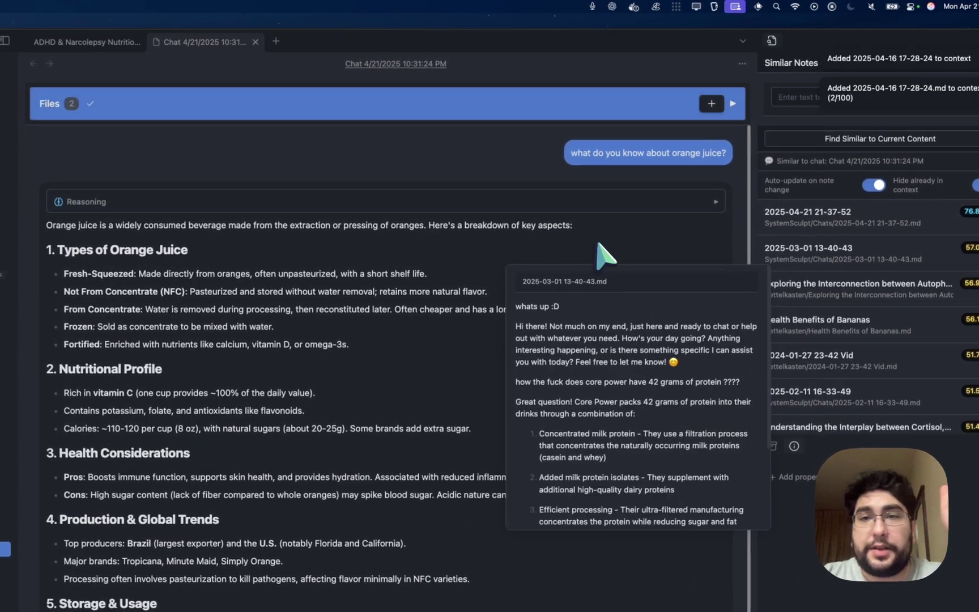
left_click(430, 105)
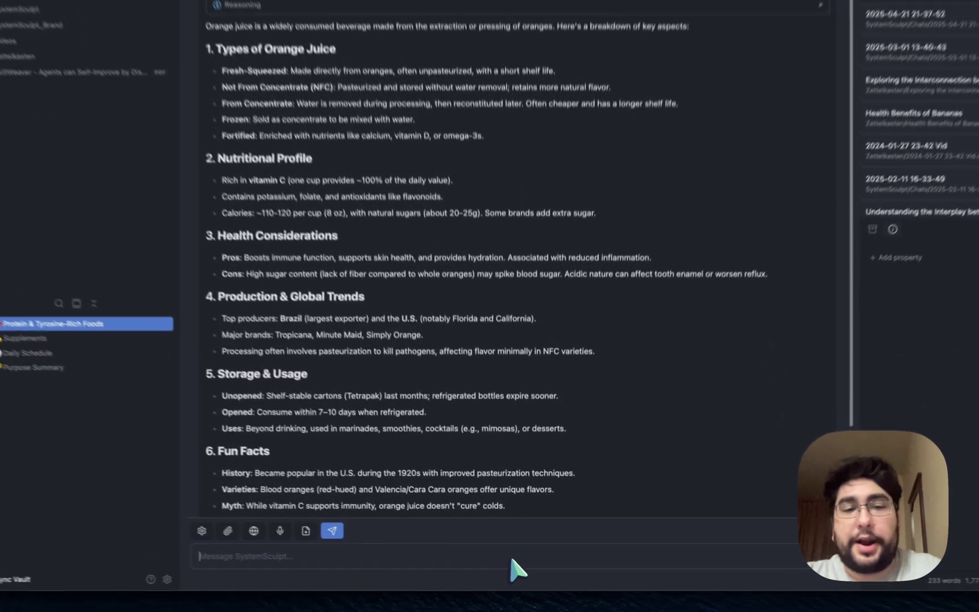
Ask the chat 'what are our context files about'
type("what are our")
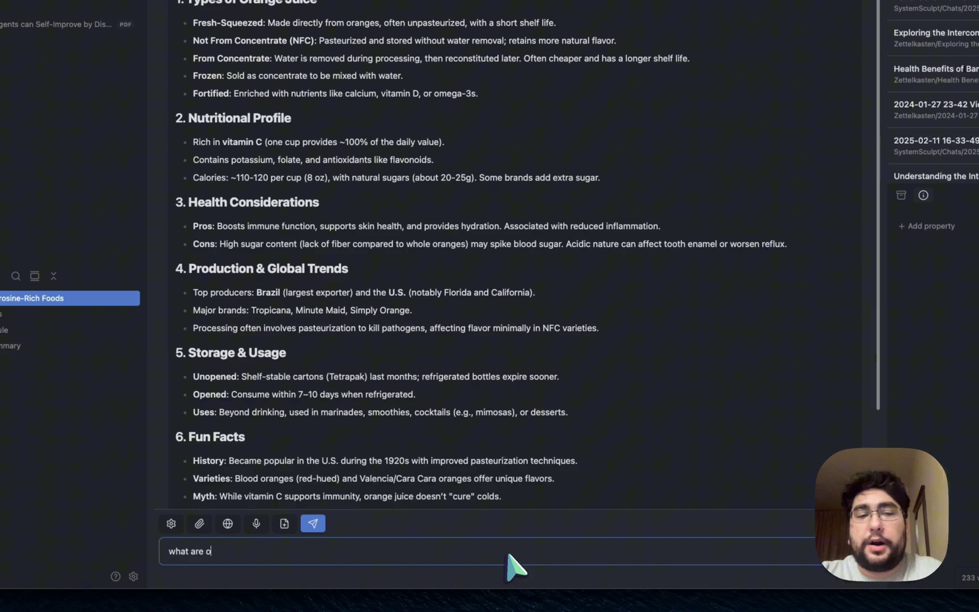
type(" context files about")
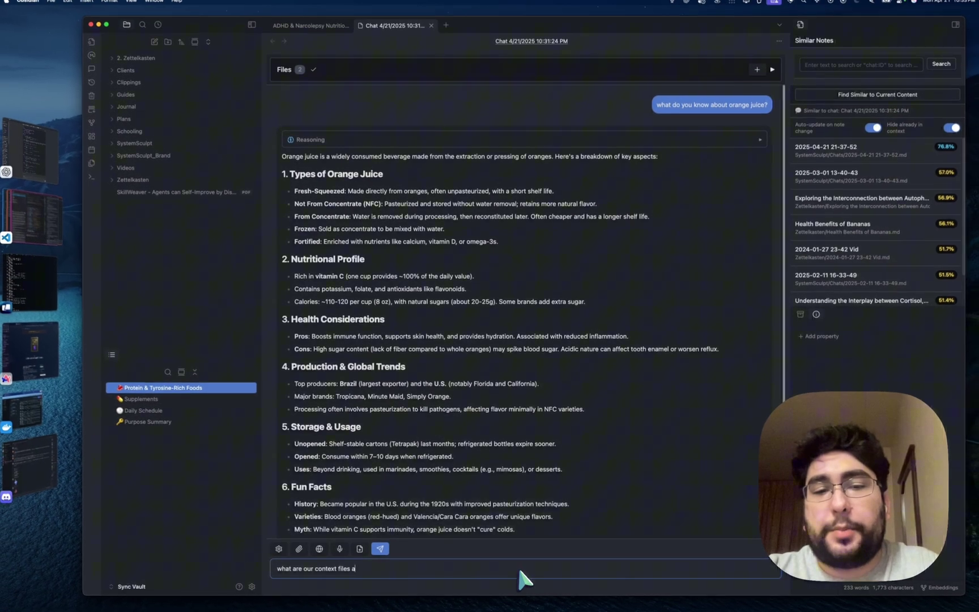
key("Return")
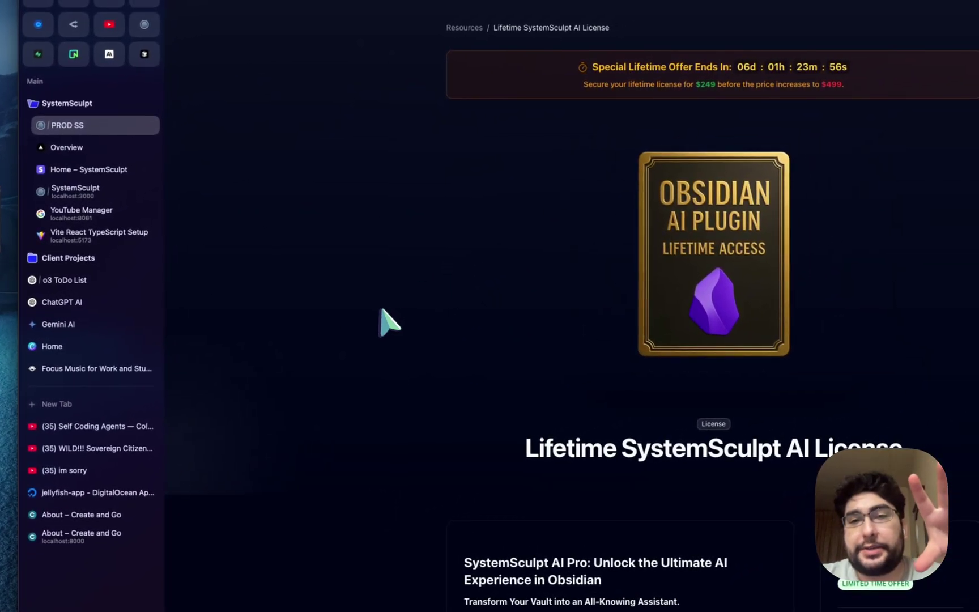
Scroll the license page, bring the Obsidian chat forward, then return to the lifetime license page
scroll(389, 323, "down", 5)
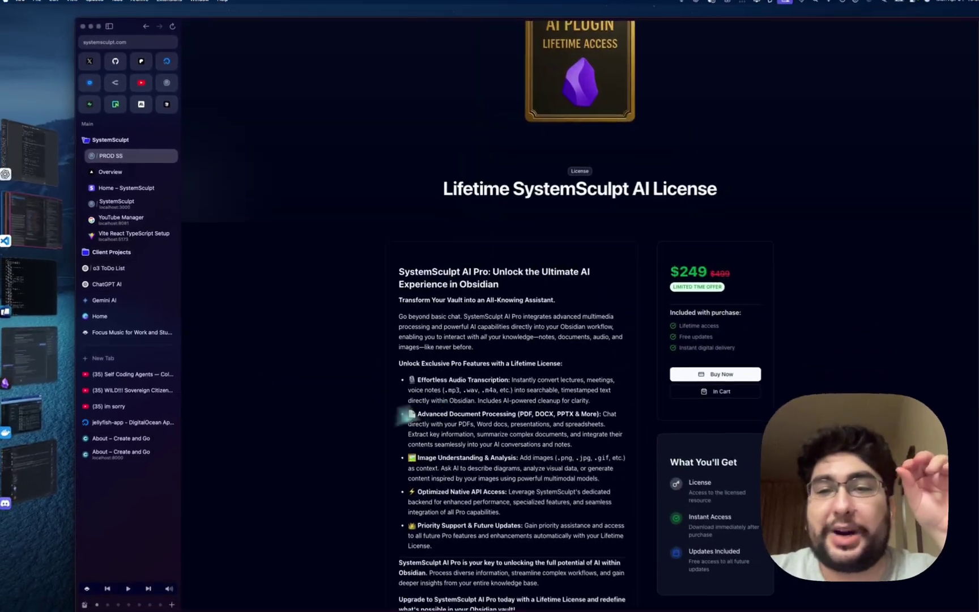
scroll(622, 272, "up", 5)
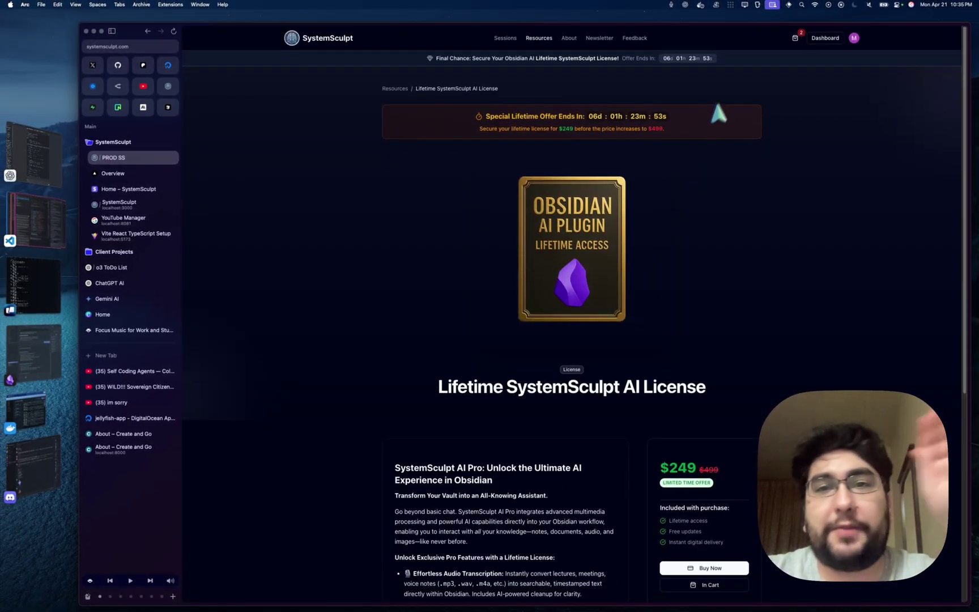
scroll(775, 86, "down", 5)
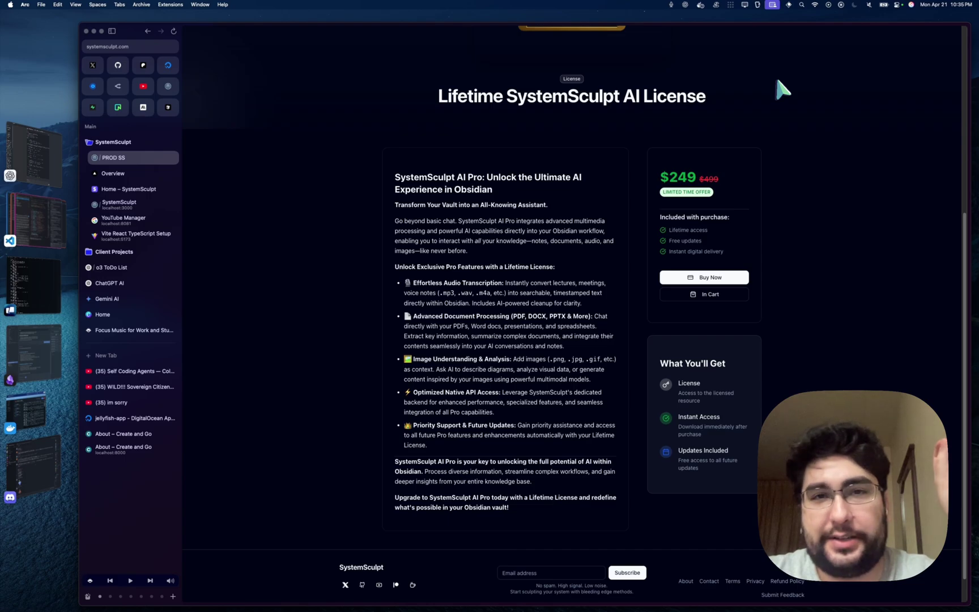
scroll(776, 81, "up", 5)
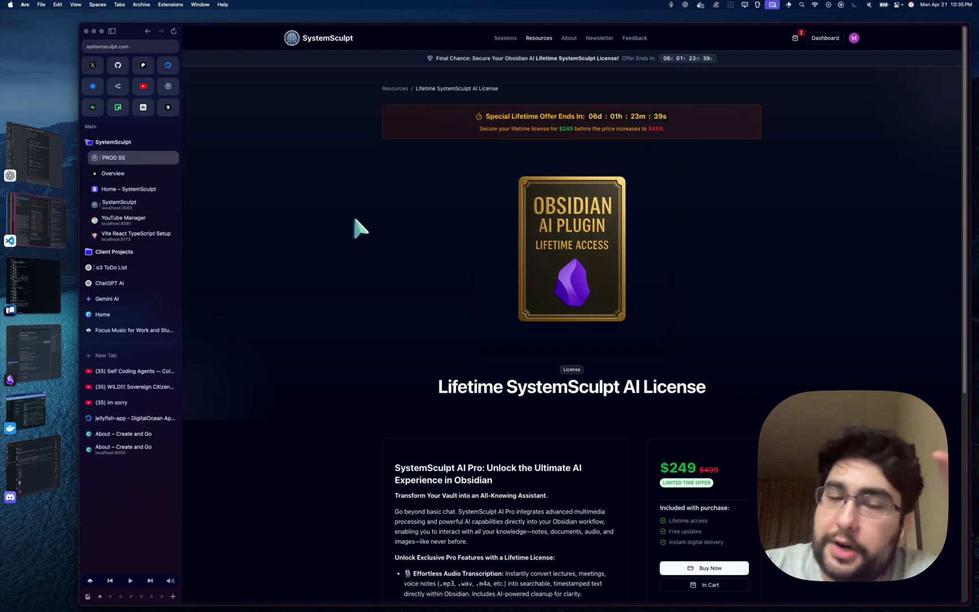
left_click(55, 344)
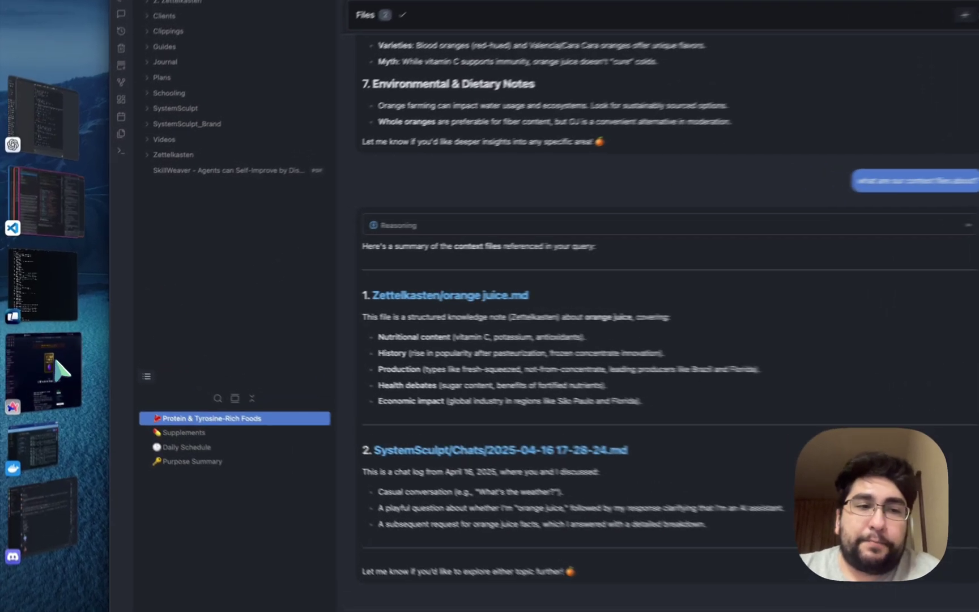
left_click(34, 351)
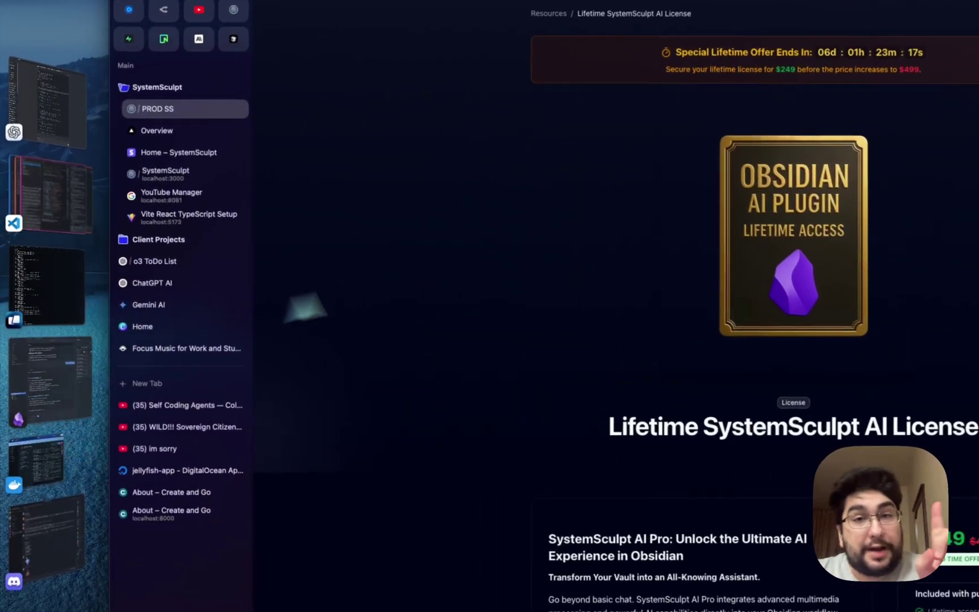
left_click(662, 19)
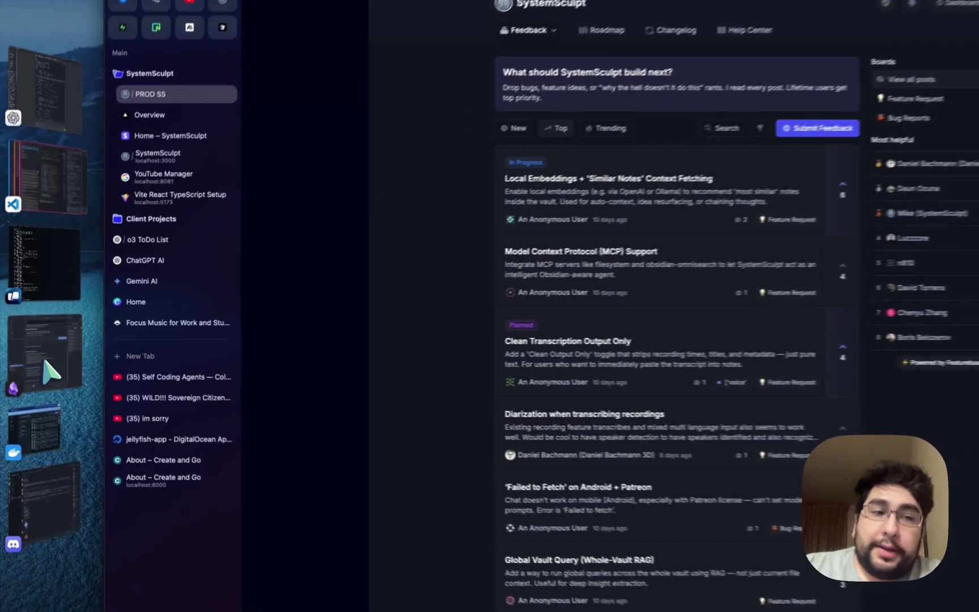
left_click(51, 371)
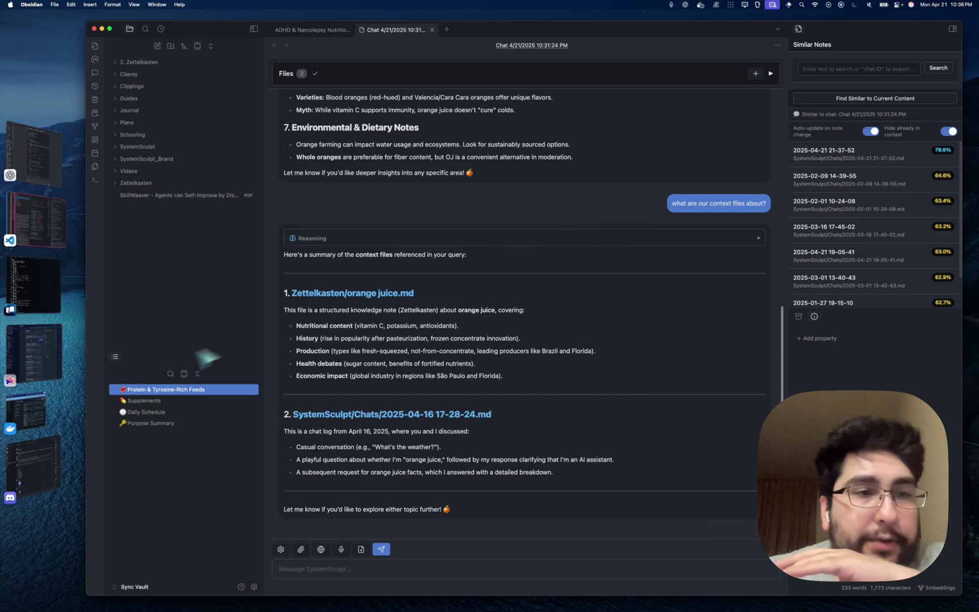
left_click(53, 351)
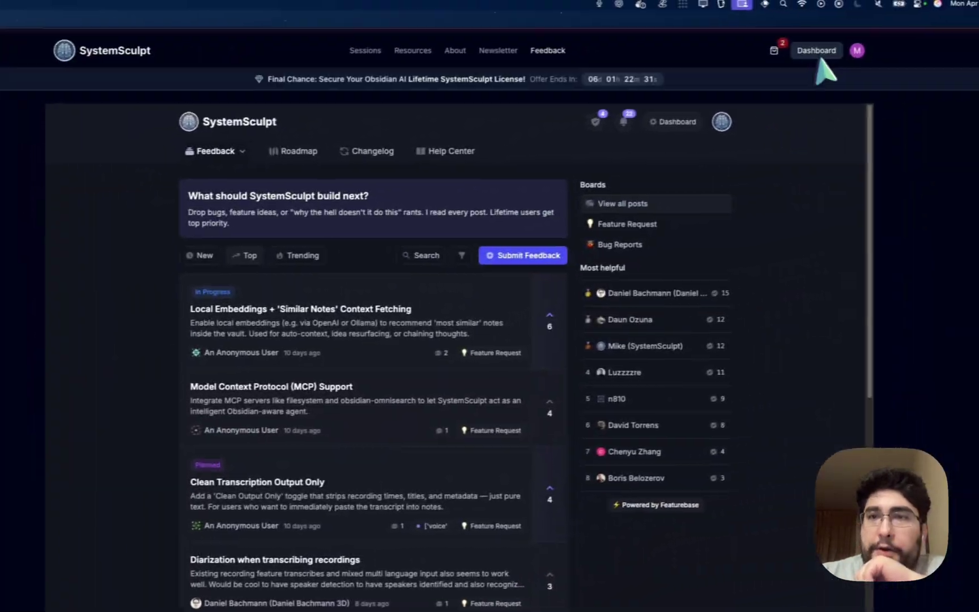
Copy the Obsidian AI SystemSculpt Pro license key from Dashboard > My Resources
left_click(818, 50)
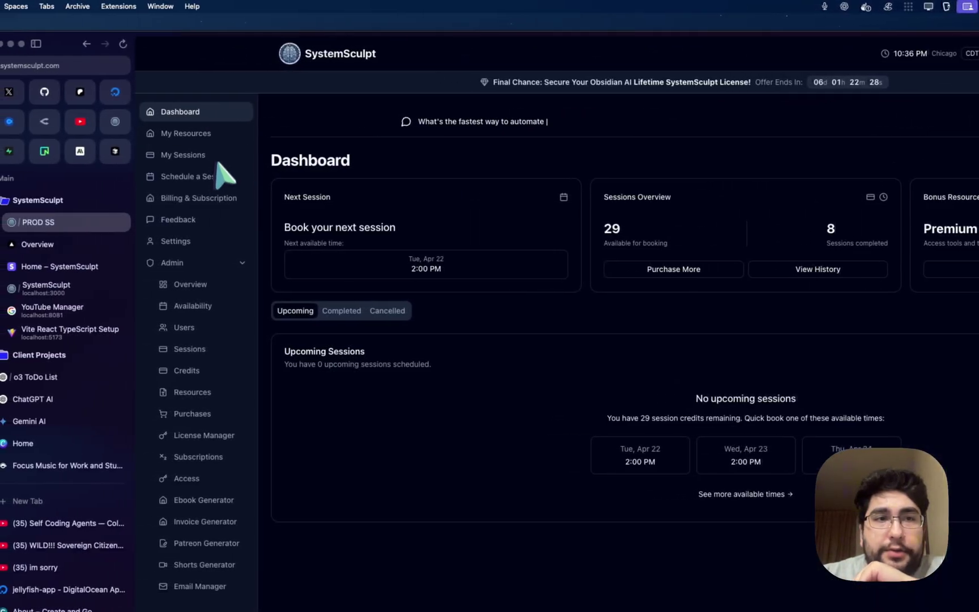
left_click(214, 135)
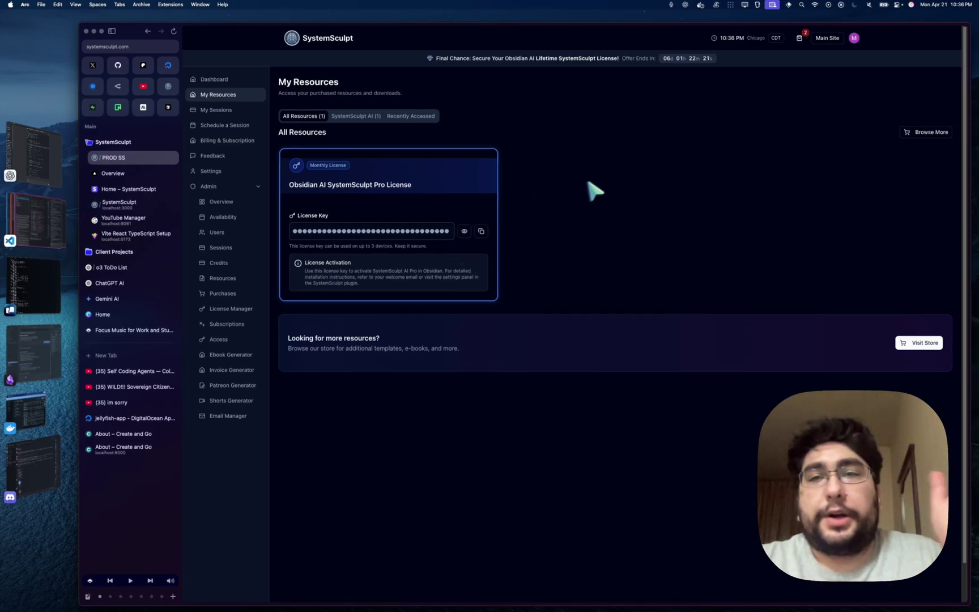
left_click(481, 231)
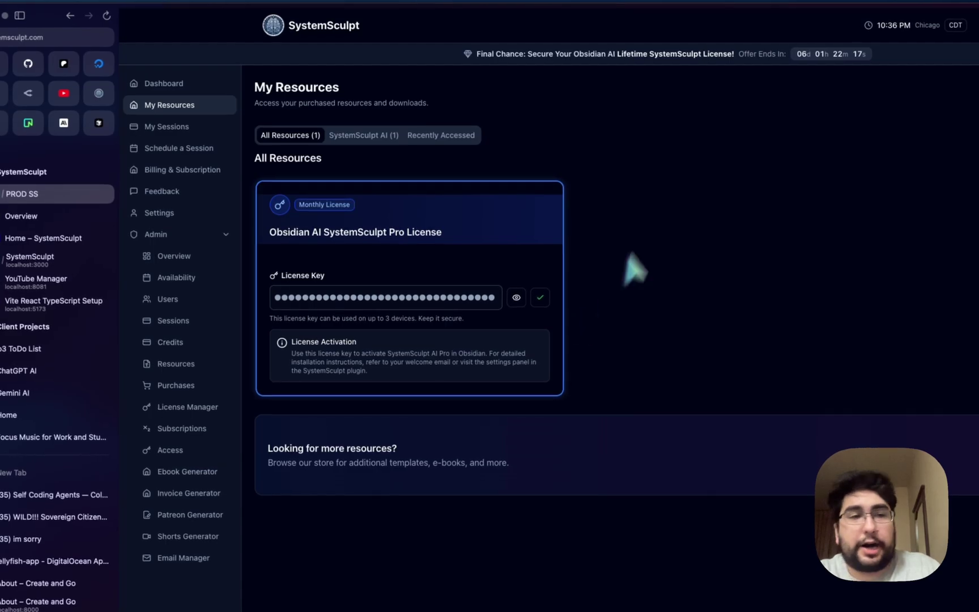
Paste the Pro license key into SystemSculpt's Patreon License Key field and re-toggle premium features to activate
key("super+shift+s")
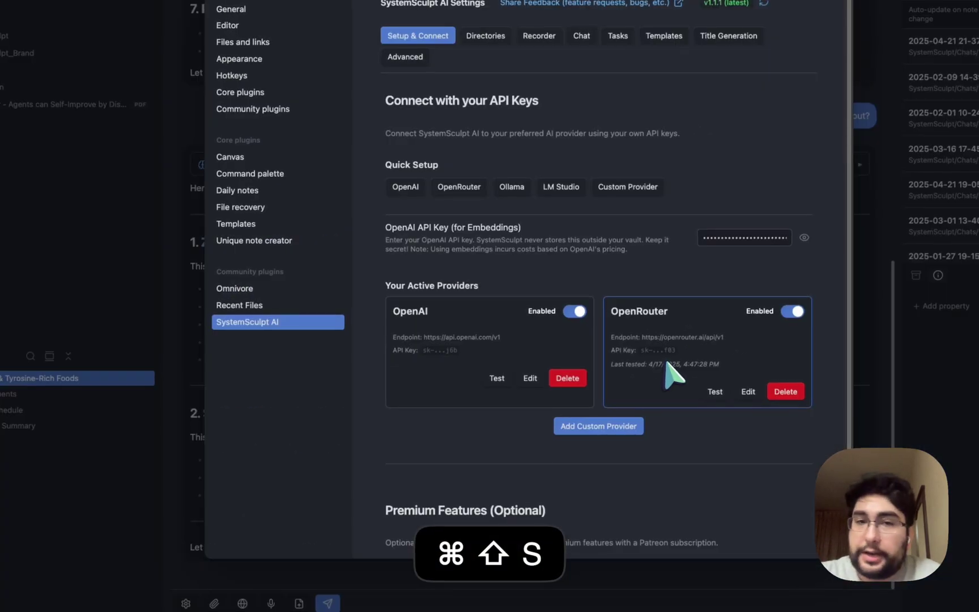
scroll(672, 371, "down", 3)
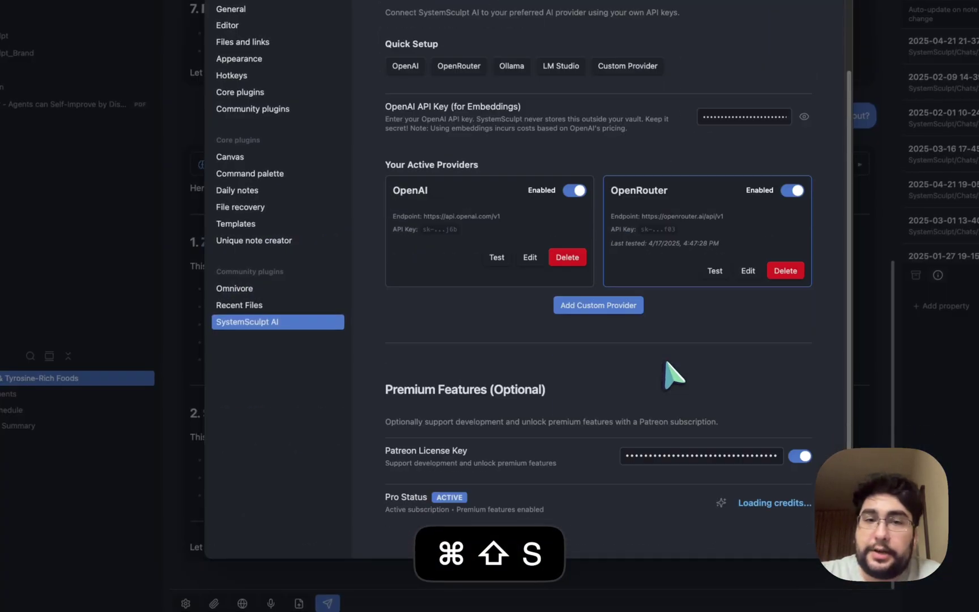
left_click(698, 458)
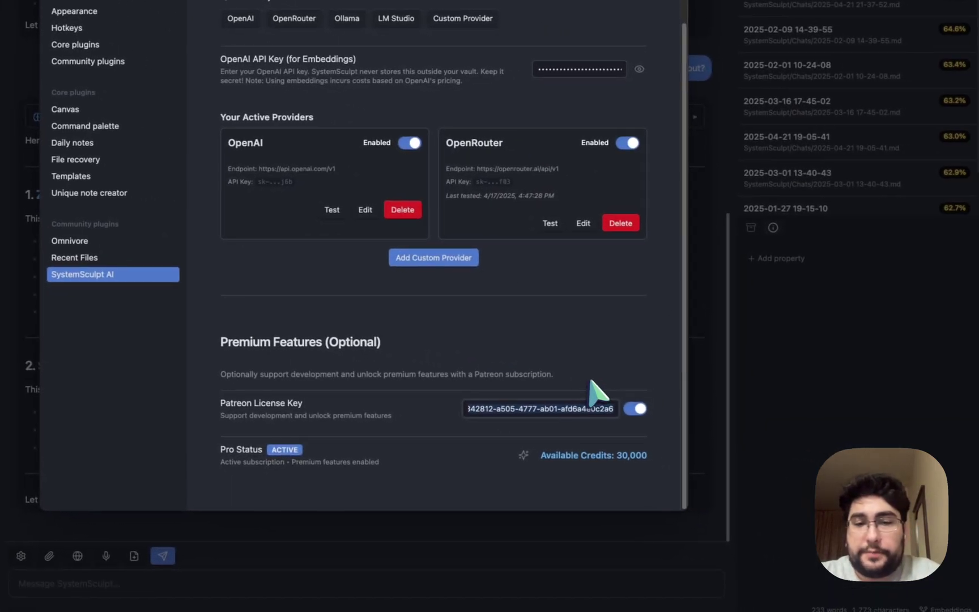
key("super+v")
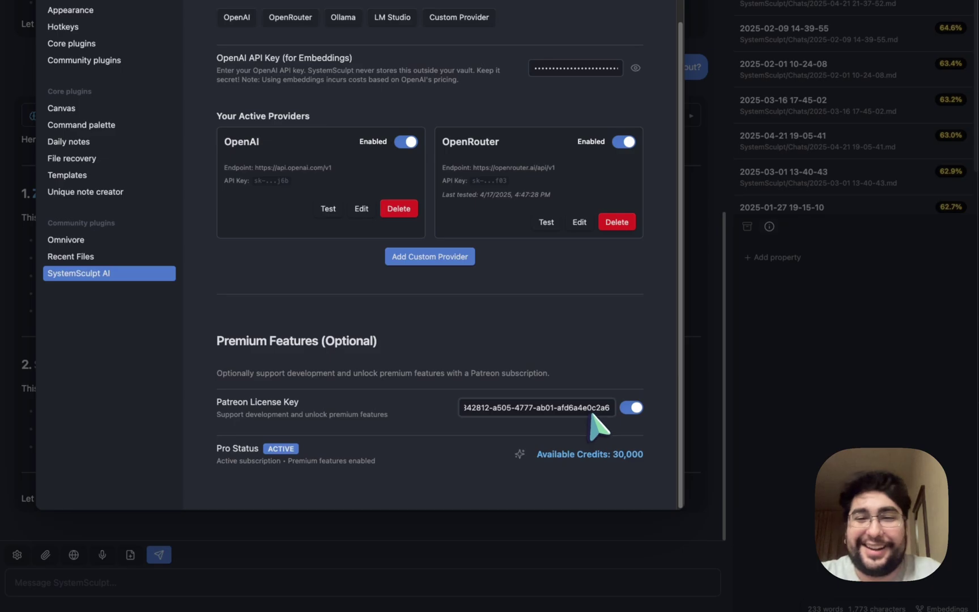
left_click(631, 408)
left_click(631, 408)
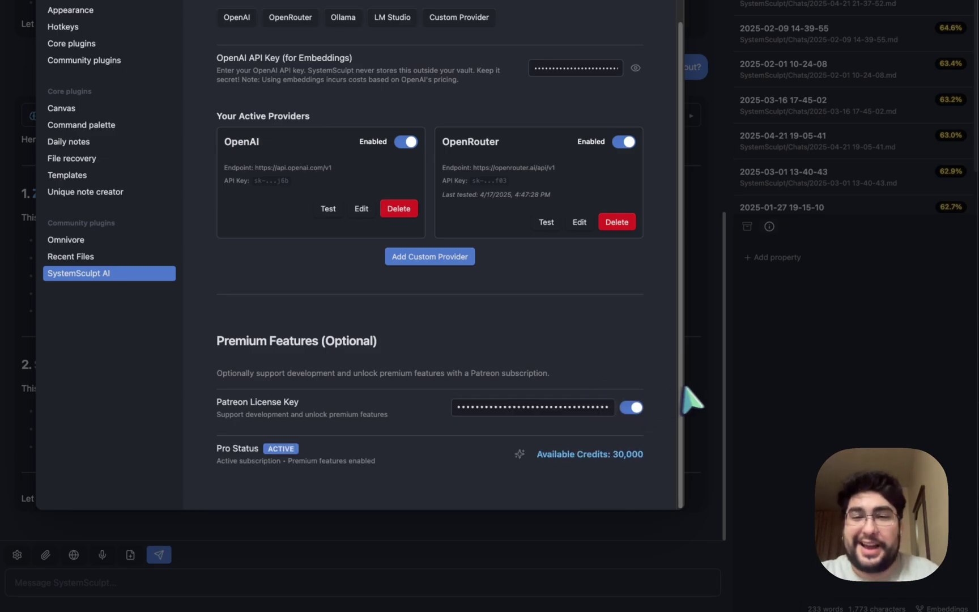
left_click(710, 398)
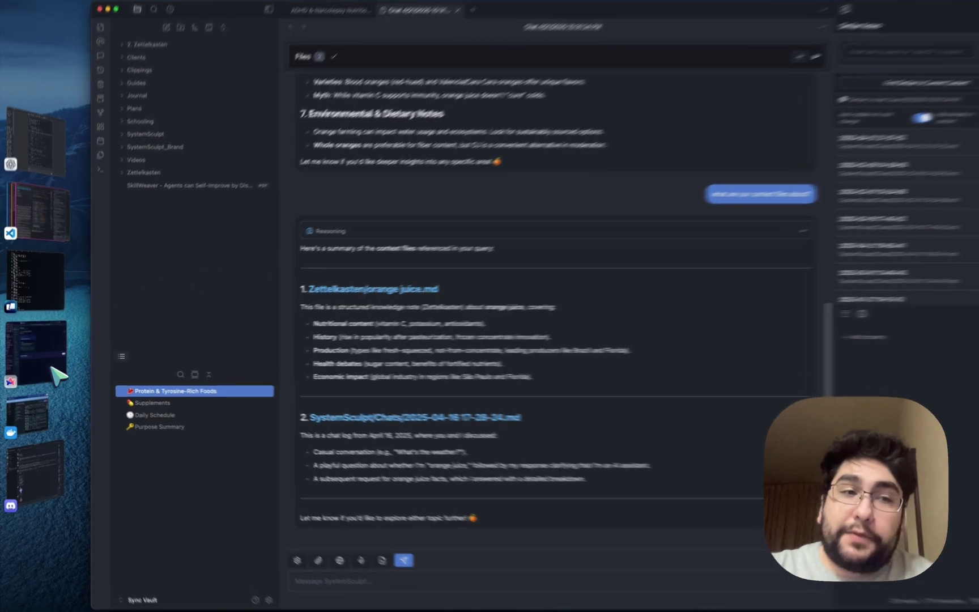
left_click(52, 368)
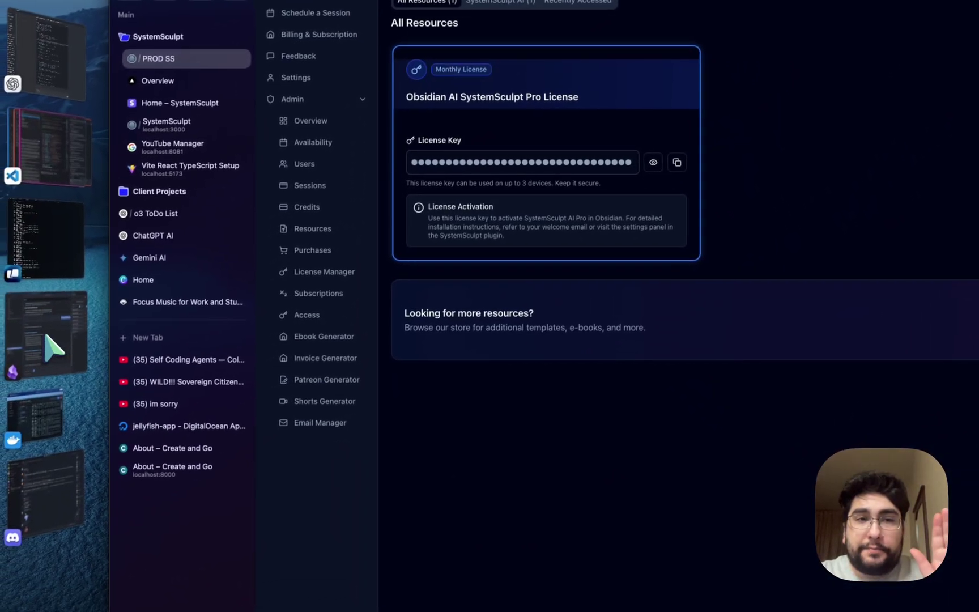
left_click(53, 347)
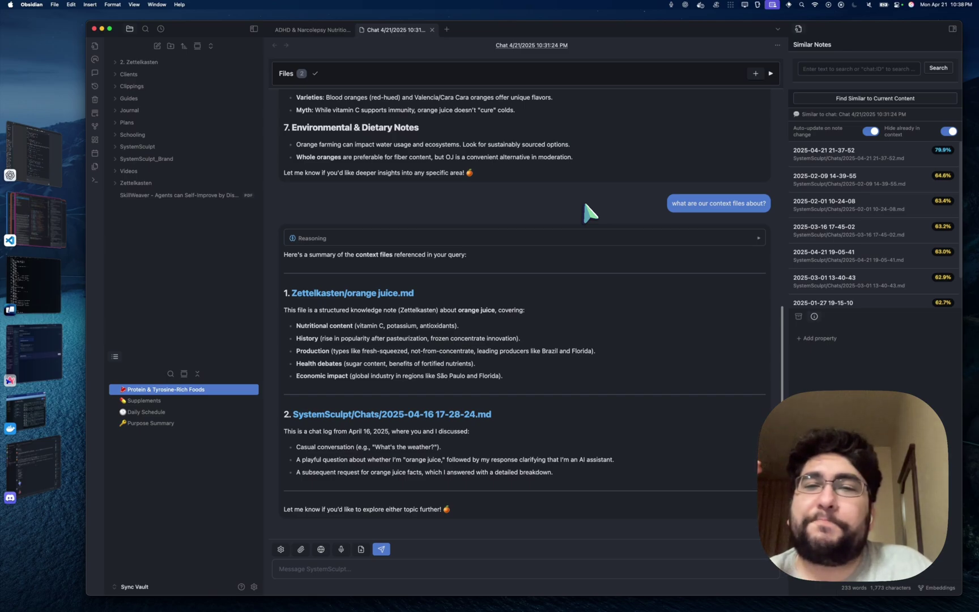
Search the vault in SystemSearch for 'whats that note about the brain stuff?' and browse the results
key("super+shift+f")
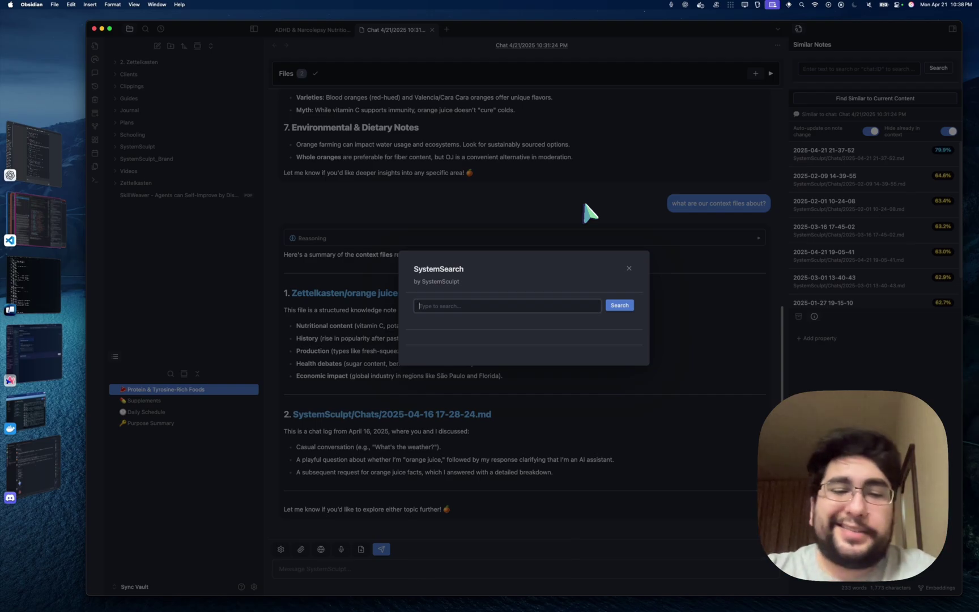
type("whats that note abo")
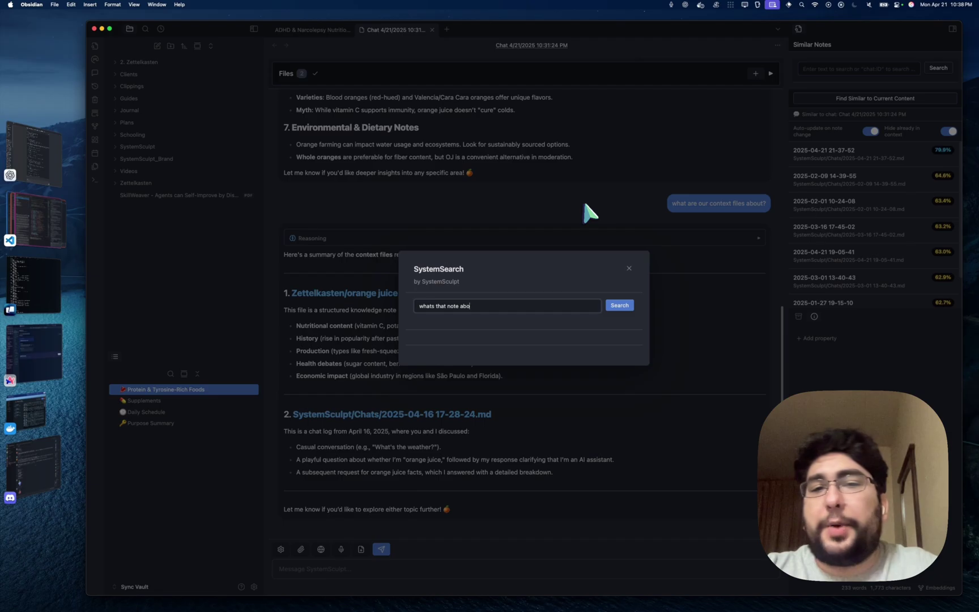
type("ut the brain stuff?")
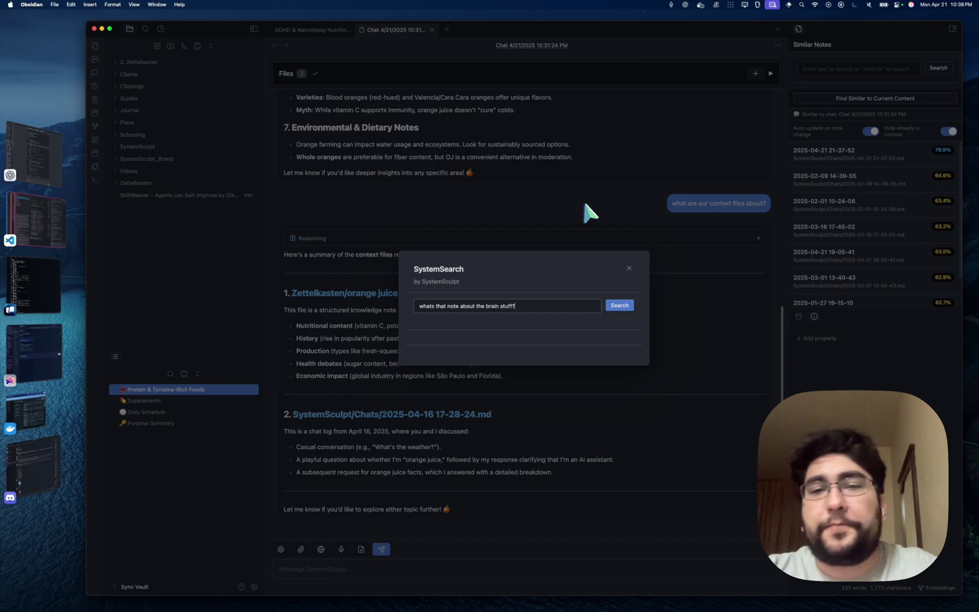
key("Return")
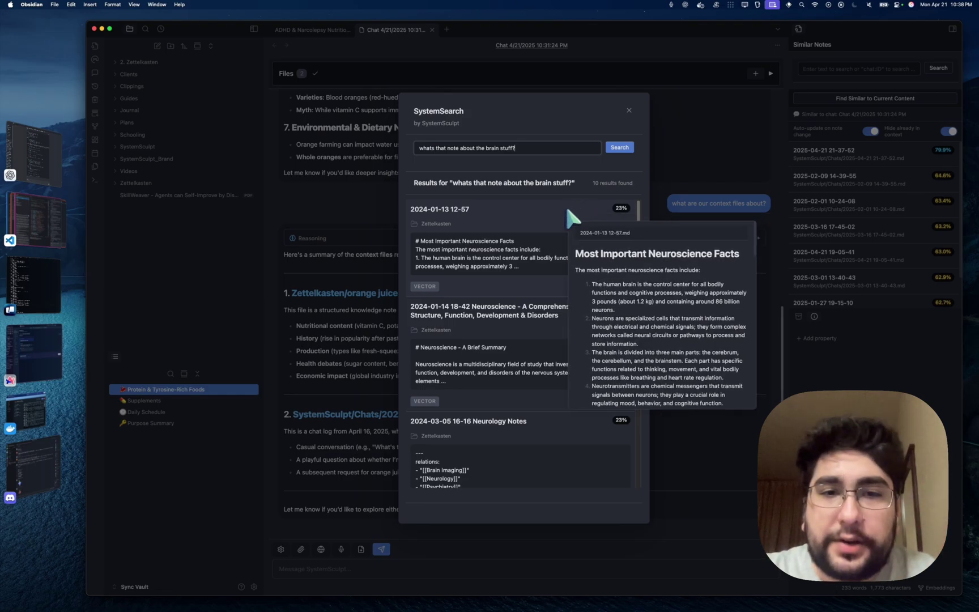
mouse_move(582, 305)
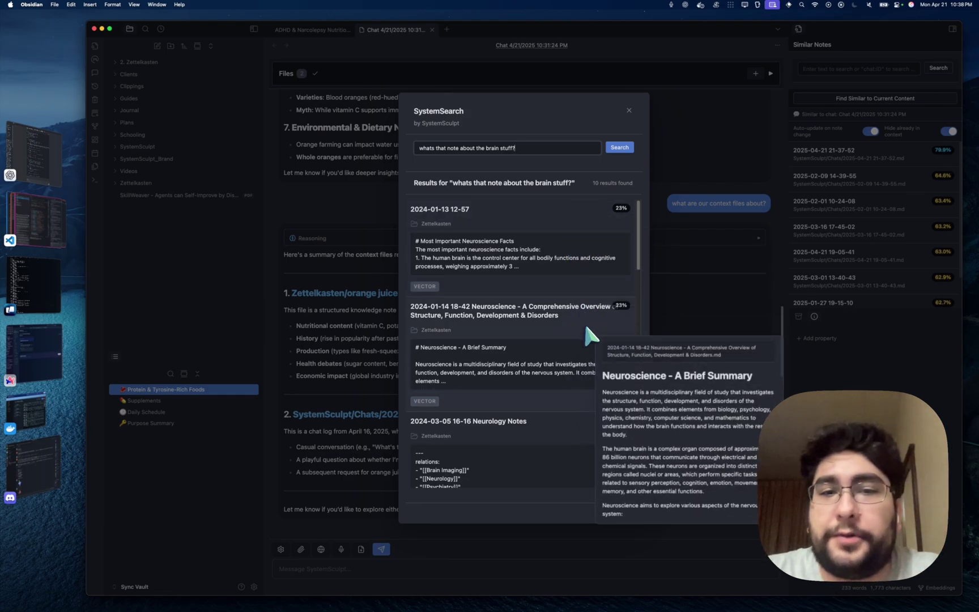
scroll(585, 327, "down", 1)
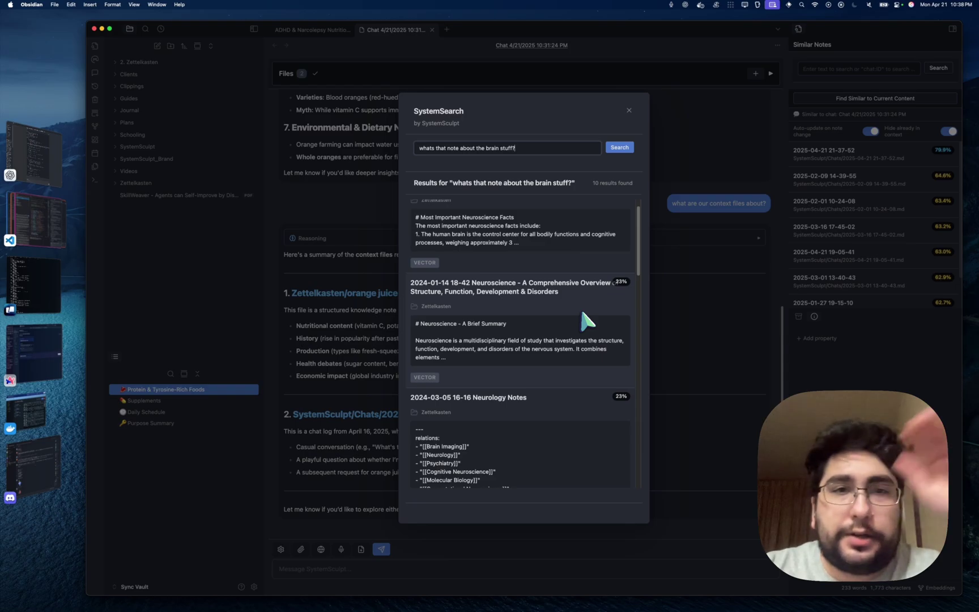
Dismiss the SystemSearch results to bring the chat back into view
left_click(696, 331)
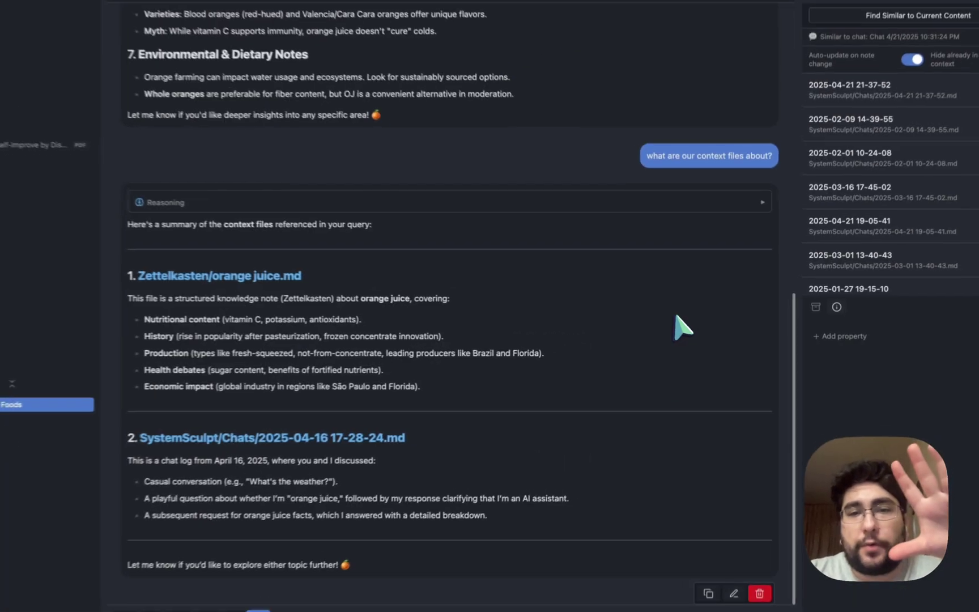